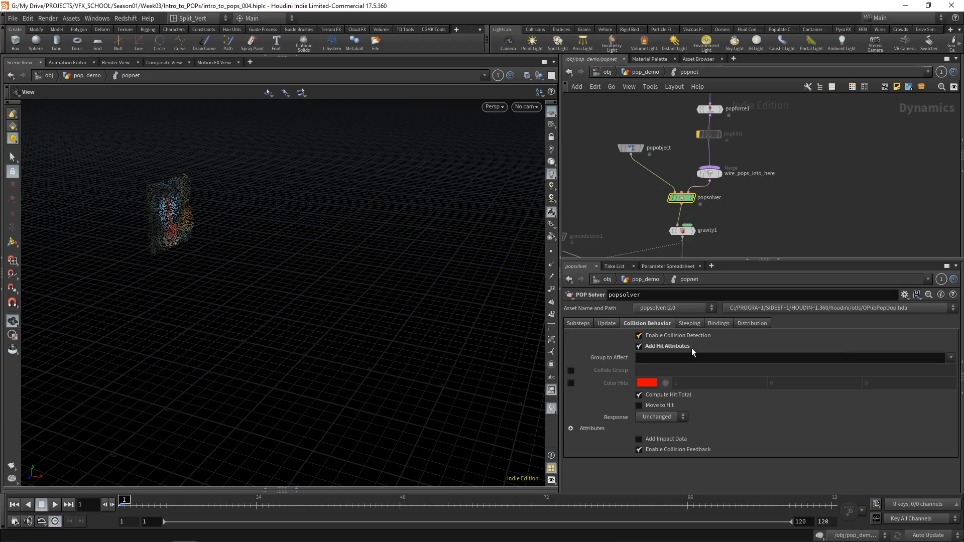
# Turn off Add Hit Attributes in the POP Solver's collision behavior and go back to the object level
pyautogui.click(640, 347)
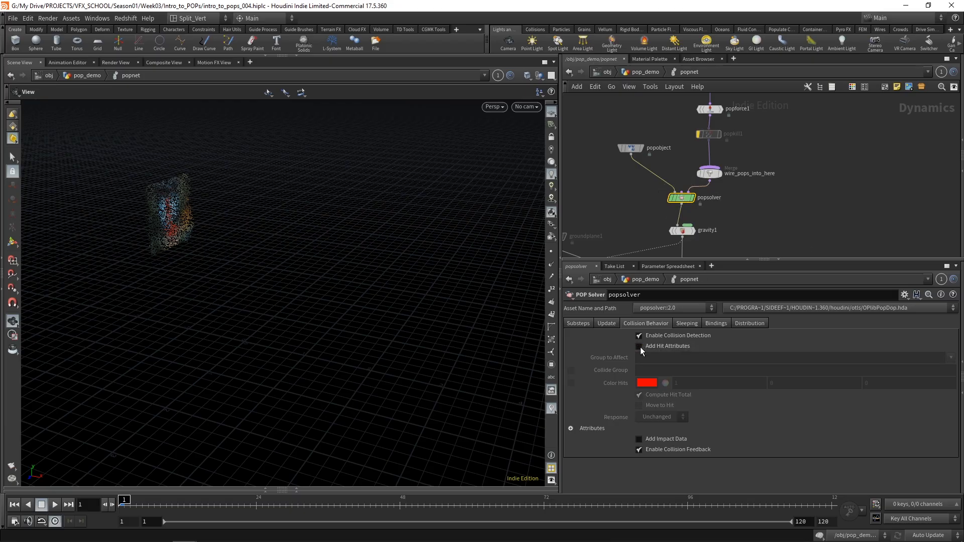
pyautogui.moveTo(806, 134); pyautogui.dragTo(802, 187, button='middle')
pyautogui.click(653, 73)
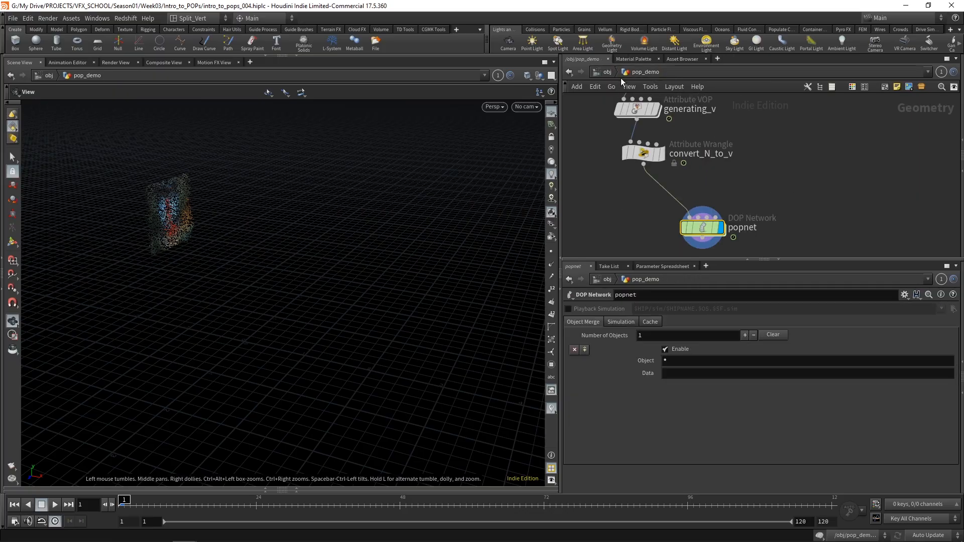
pyautogui.click(607, 72)
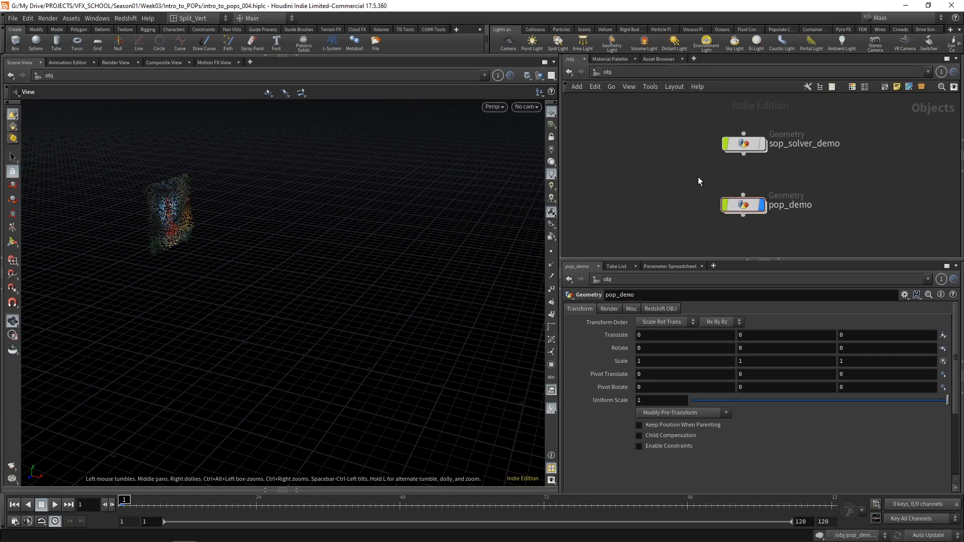
# Add a Test Geometry: Pig Head object below pop_demo at the object level
pyautogui.moveTo(744, 210); pyautogui.dragTo(751, 206)
pyautogui.moveTo(142, 360); pyautogui.dragTo(239, 342)
pyautogui.moveTo(685, 239); pyautogui.dragTo(681, 173, button='middle')
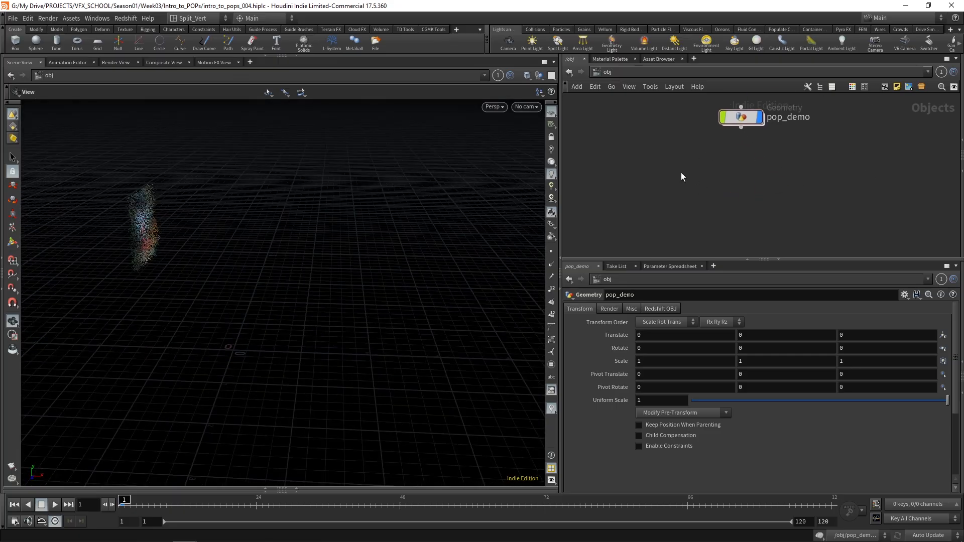
pyautogui.press('Tab')
pyautogui.write('tes')
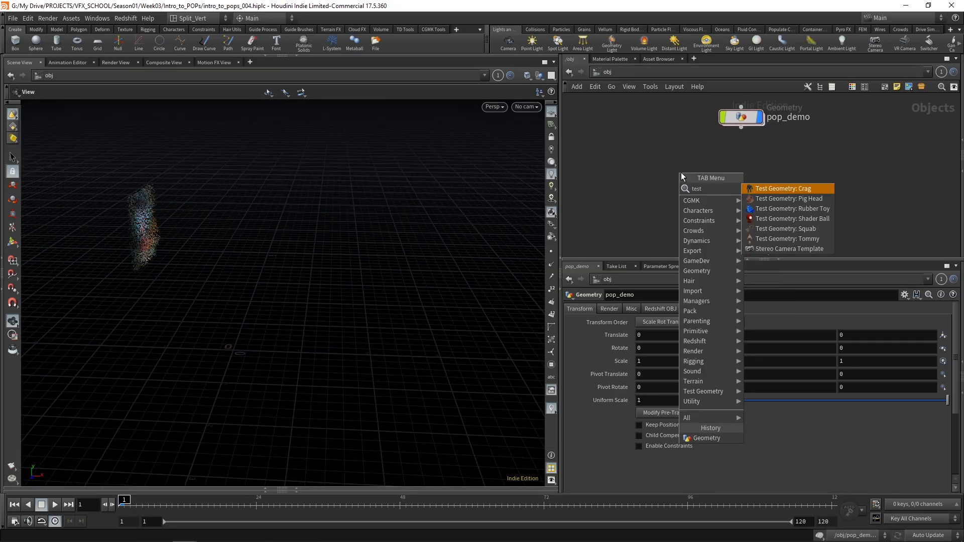
pyautogui.click(788, 198)
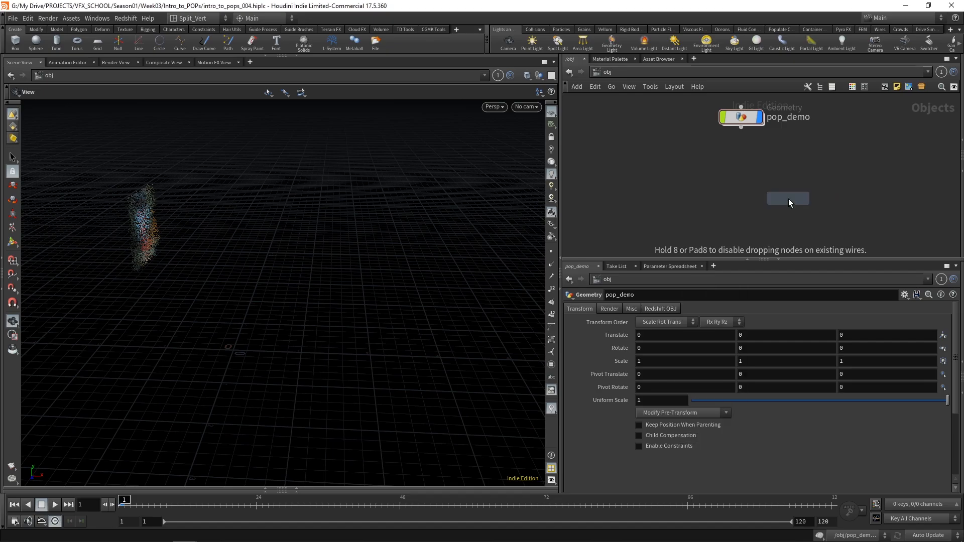
pyautogui.click(729, 185)
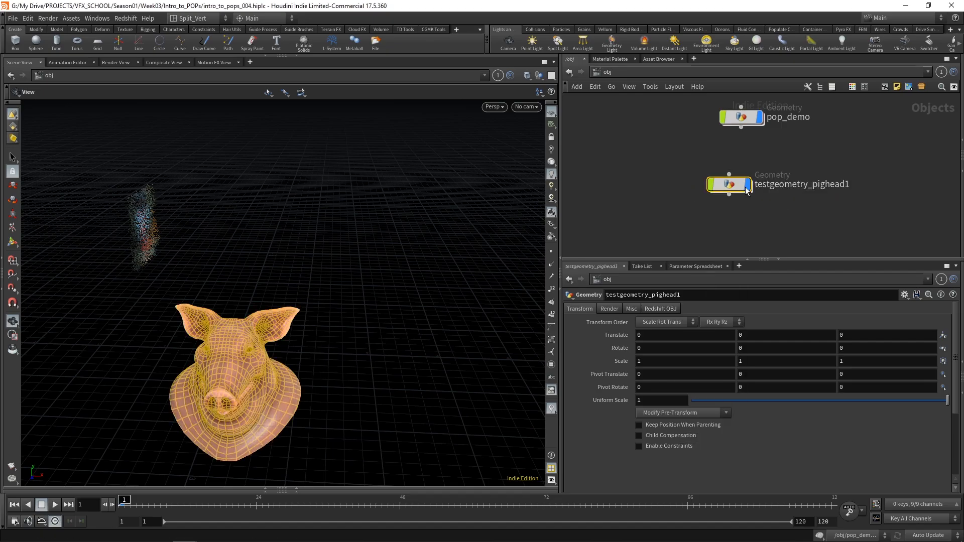
pyautogui.moveTo(262, 301); pyautogui.dragTo(163, 354)
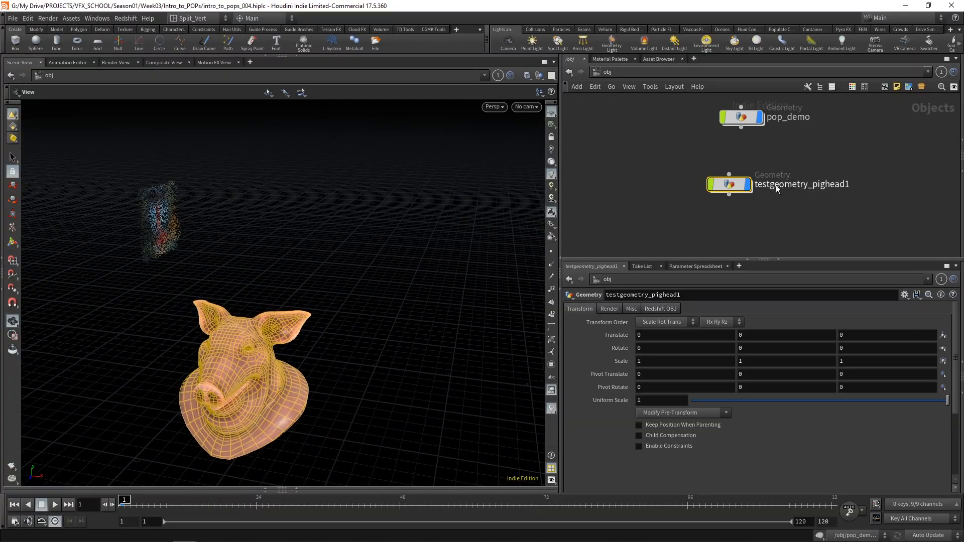
# Inside the pig head object, turn off Add Shader and set Difficulty to Medium after trying Easy
pyautogui.doubleClick(728, 184)
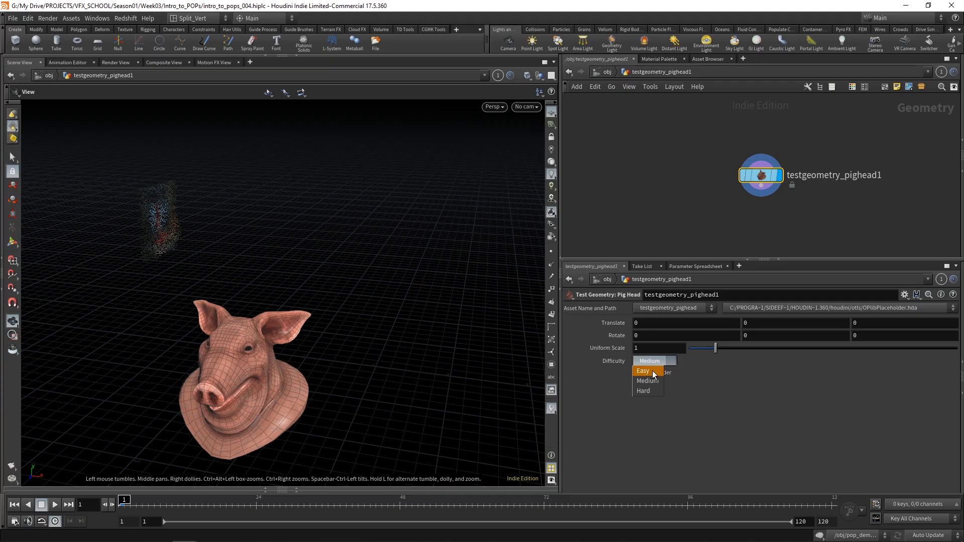
pyautogui.click(652, 371)
pyautogui.moveTo(267, 342); pyautogui.dragTo(302, 321)
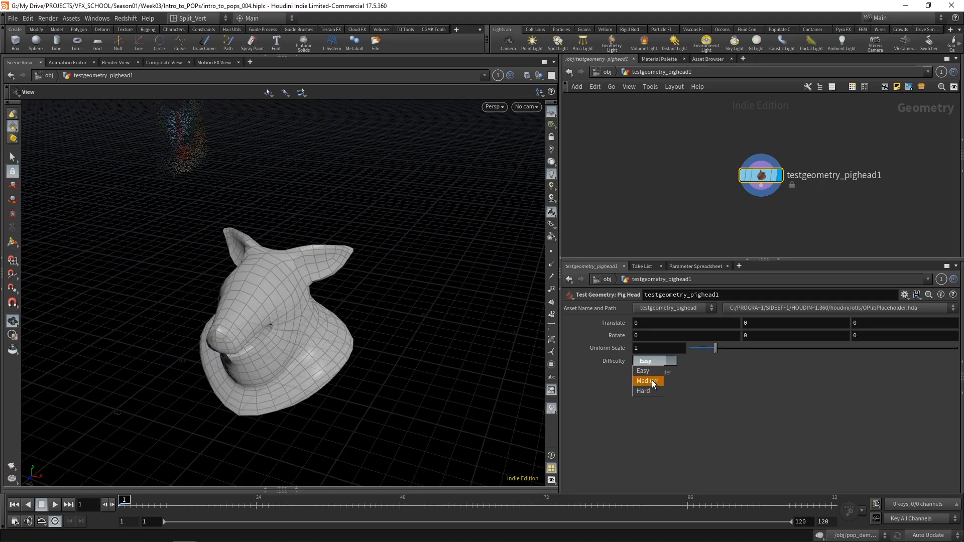
pyautogui.click(652, 380)
pyautogui.moveTo(278, 331); pyautogui.dragTo(243, 321)
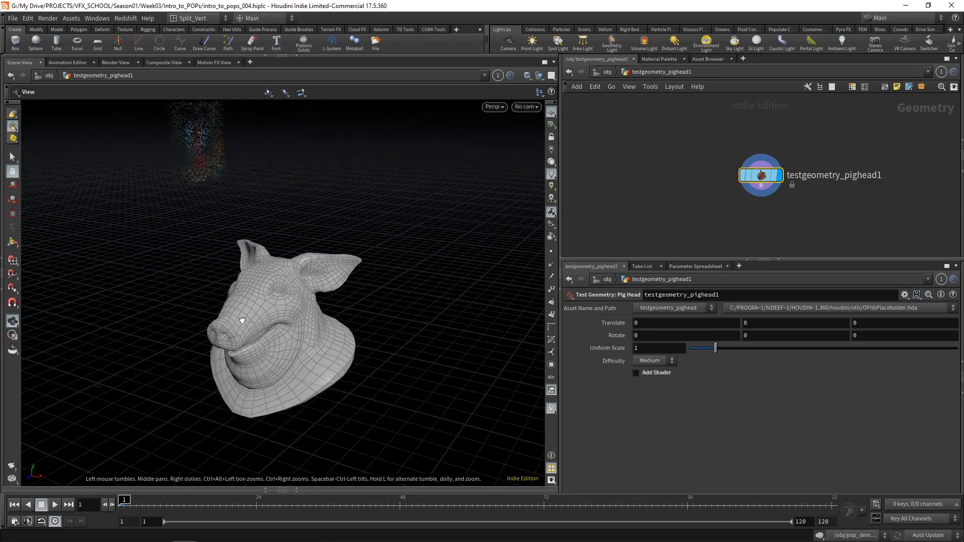
# Preview the particles moving toward the pig head and return the timeline to frame 1
pyautogui.press('Up')
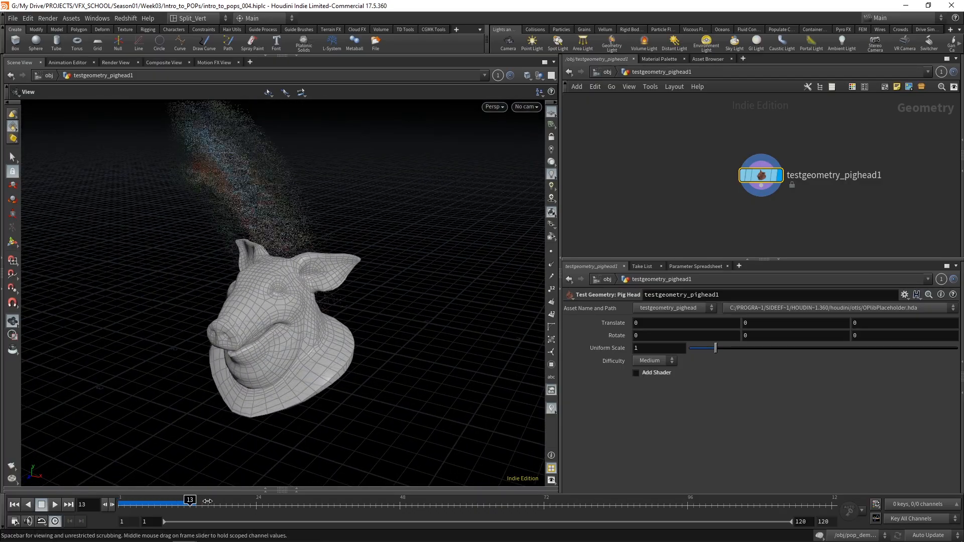
pyautogui.hotkey('ctrl', 'Up')
pyautogui.moveTo(209, 327)
pyautogui.mouseDown()
pyautogui.moveTo(231, 320)
pyautogui.moveTo(222, 322)
pyautogui.mouseUp()
pyautogui.moveTo(240, 215); pyautogui.dragTo(252, 282)
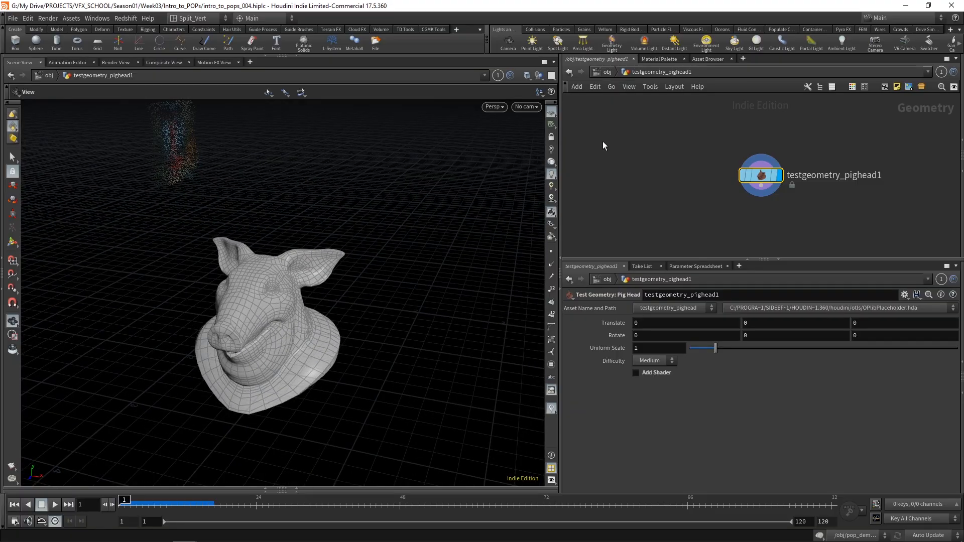
# Go back to the object level and align the pig head node beneath pop_demo
pyautogui.click(606, 73)
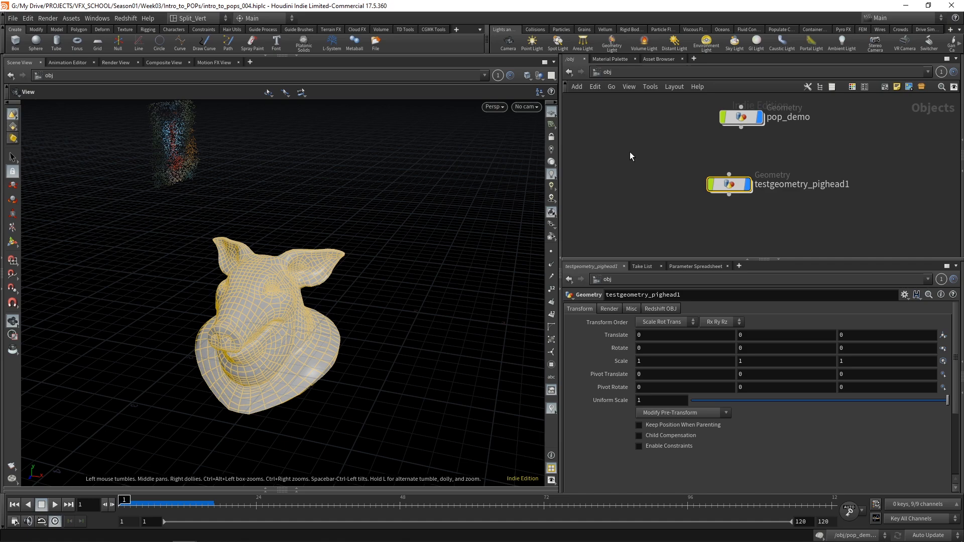
pyautogui.moveTo(734, 184); pyautogui.dragTo(752, 183)
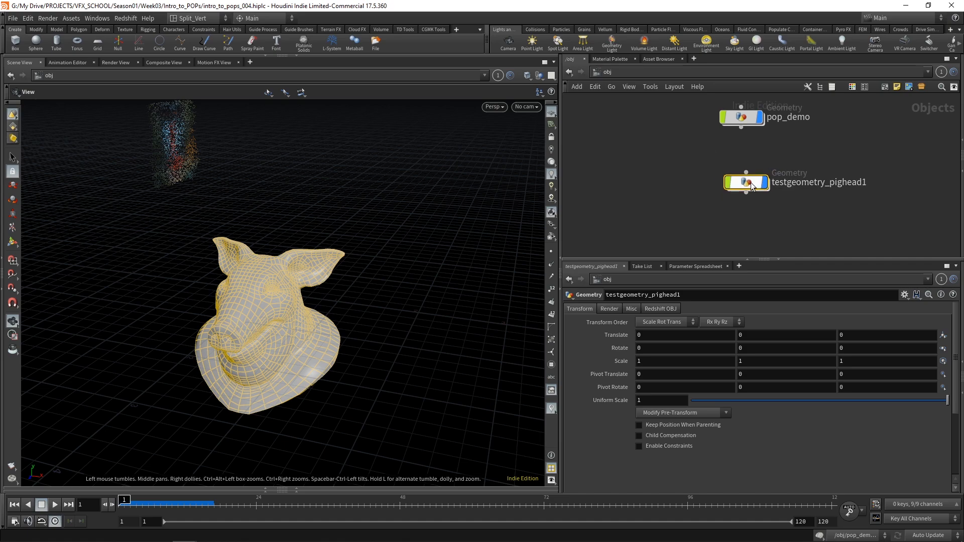
pyautogui.click(682, 151)
# Inside pop_demo, add an Object Merge node that imports /obj/testgeometry_pighead1 as Object 1
pyautogui.doubleClick(746, 117)
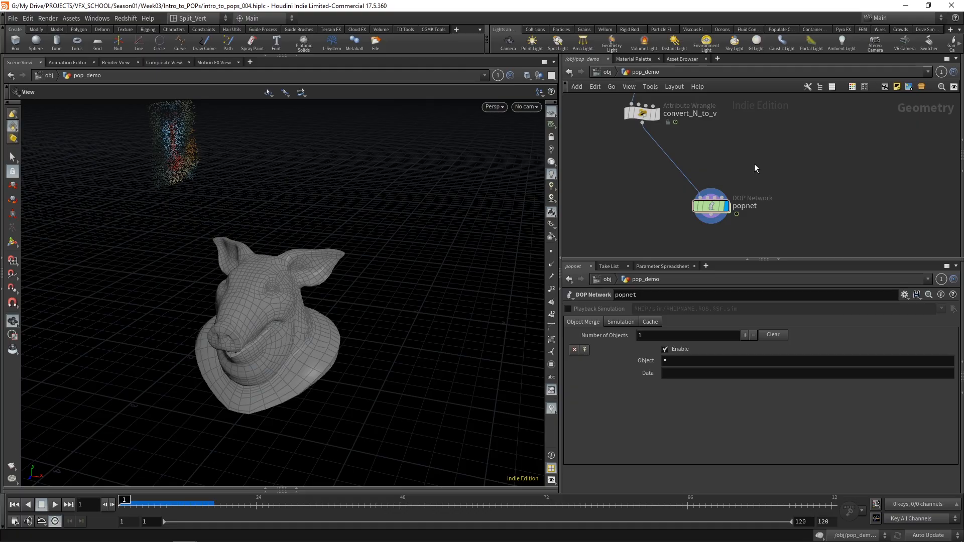
pyautogui.moveTo(752, 149); pyautogui.dragTo(736, 167, button='middle')
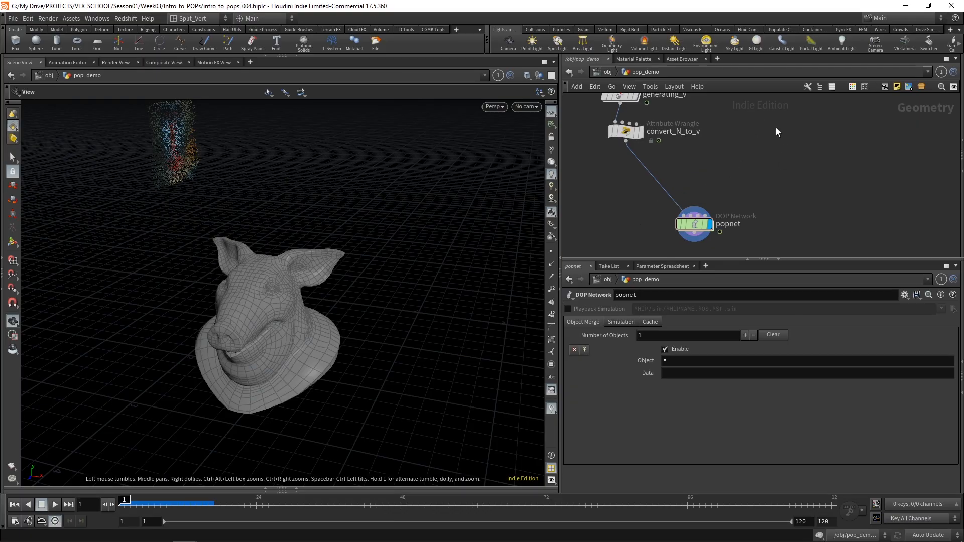
pyautogui.press('Tab')
pyautogui.write('obj')
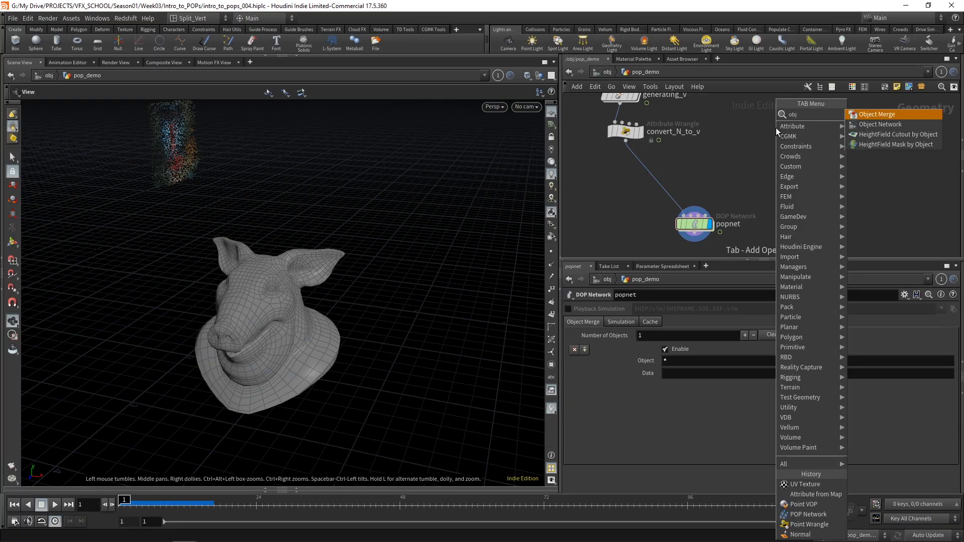
pyautogui.press('Return')
pyautogui.click(776, 128)
pyautogui.click(944, 335)
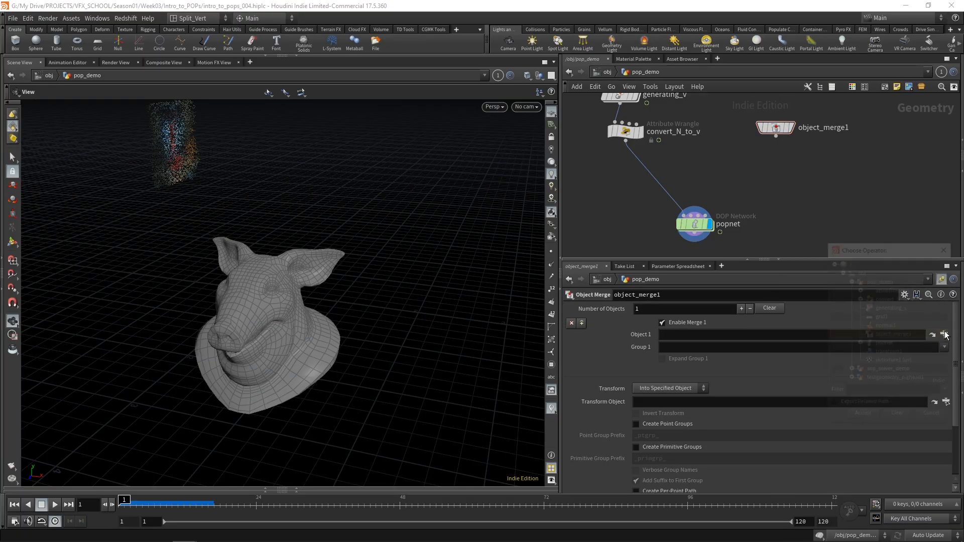
pyautogui.click(850, 280)
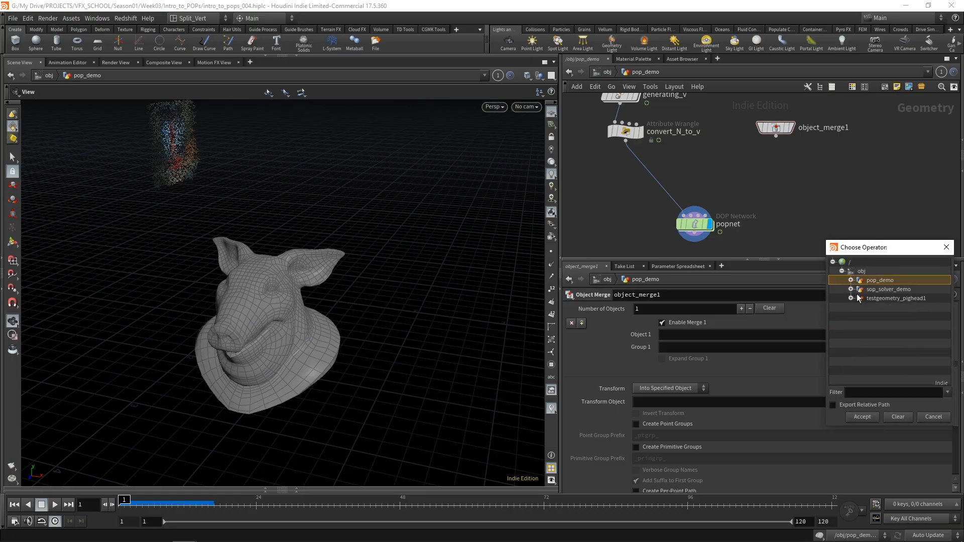
pyautogui.click(885, 299)
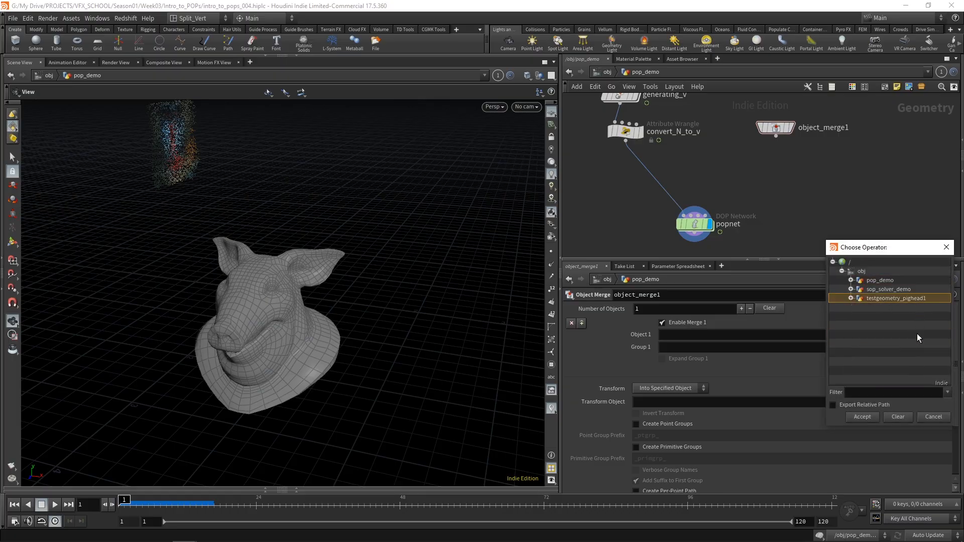
pyautogui.click(862, 417)
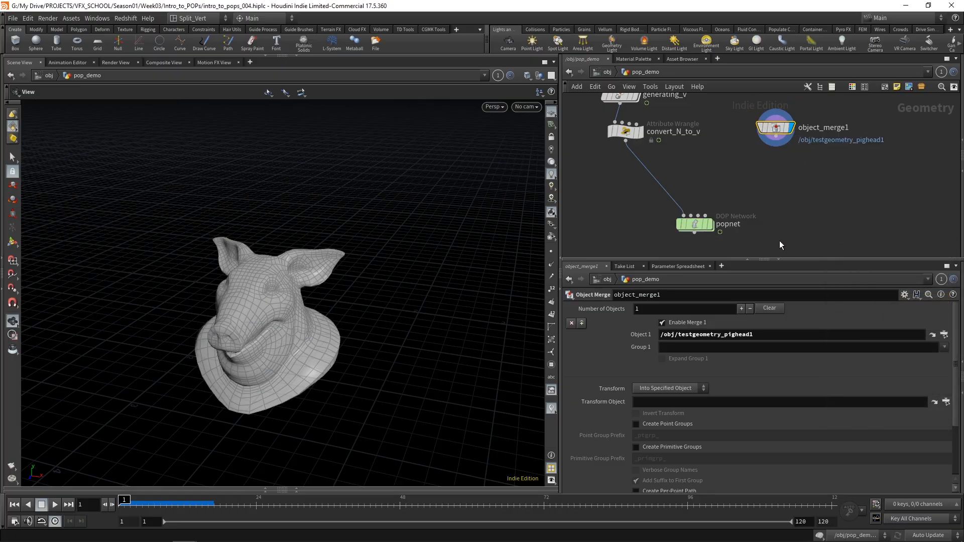
# Connect the Object Merge output to the second input of popnet, and enter the popnet network
pyautogui.click(776, 147)
pyautogui.click(688, 207)
pyautogui.click(696, 224)
pyautogui.doubleClick(698, 224)
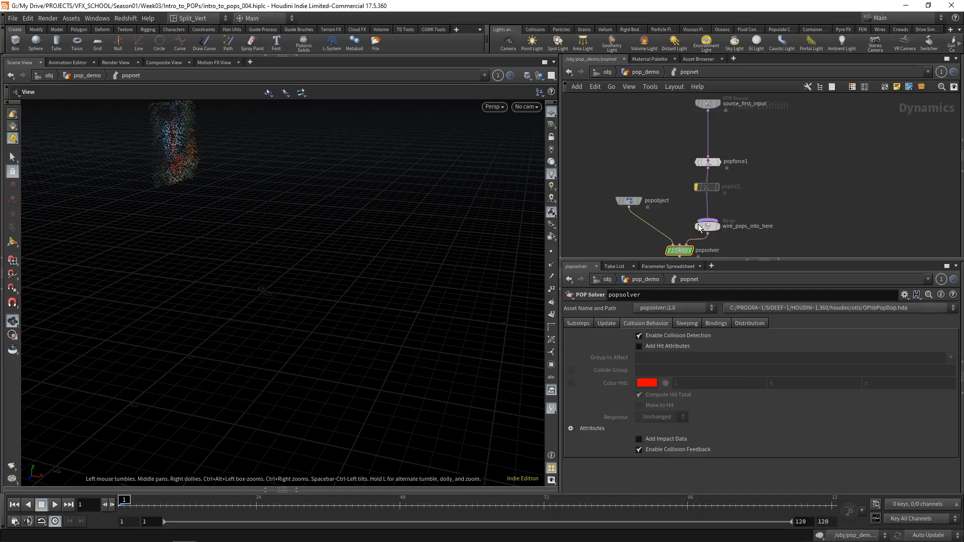
# Insert a POP Collision Detect node between source_first_input and popforce1, making room for it in the chain
pyautogui.moveTo(768, 138); pyautogui.dragTo(762, 186, button='middle')
pyautogui.moveTo(701, 154); pyautogui.dragTo(699, 132)
pyautogui.moveTo(703, 205); pyautogui.dragTo(701, 202)
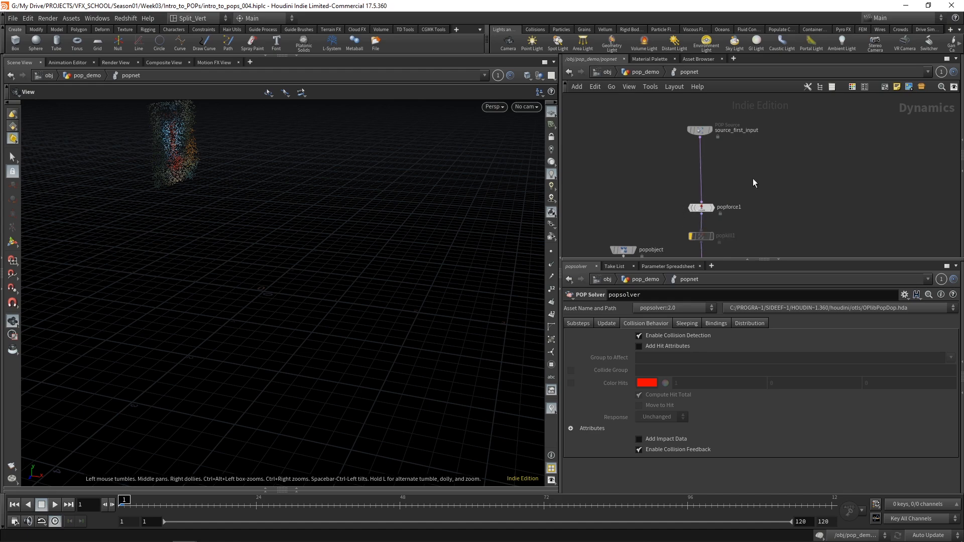
pyautogui.press('Tab')
pyautogui.write('pop')
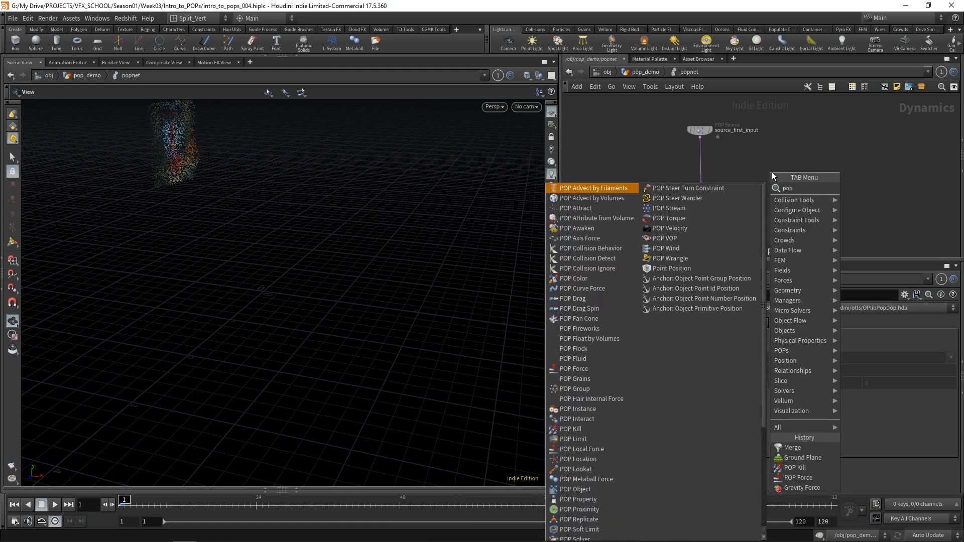
pyautogui.write('co')
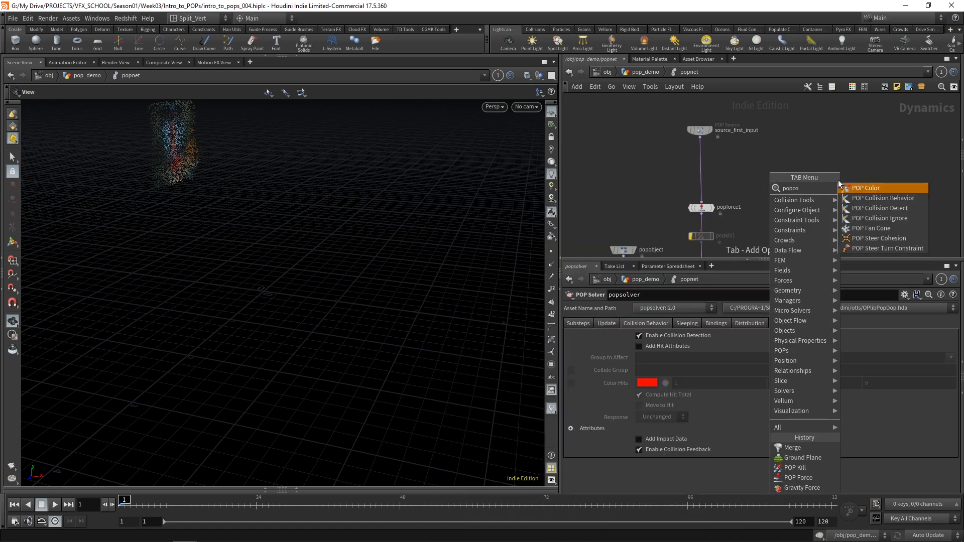
pyautogui.click(875, 209)
pyautogui.click(766, 169)
pyautogui.moveTo(768, 169); pyautogui.dragTo(701, 184)
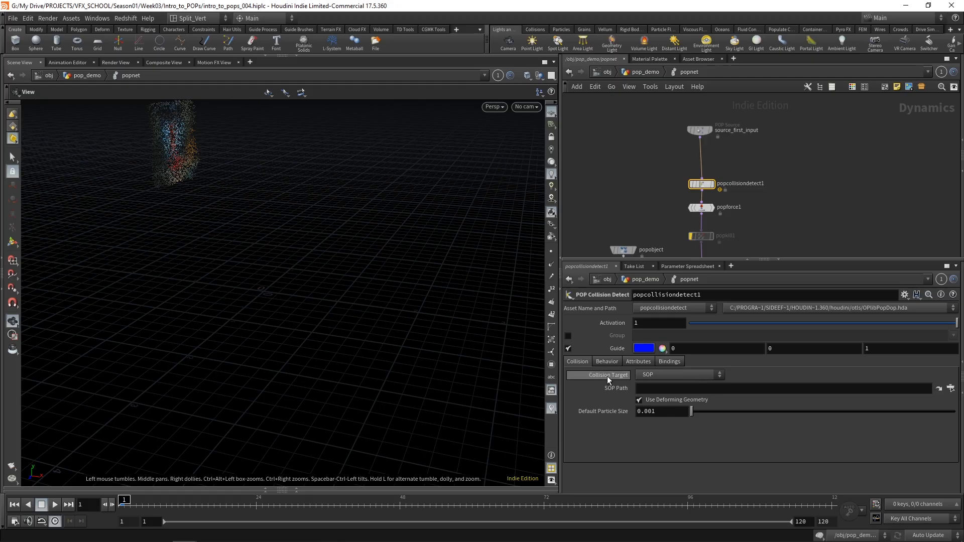
# Set the POP Collision Detect's Collision Target to Second Context Geometry and check its geometry binding
pyautogui.click(653, 376)
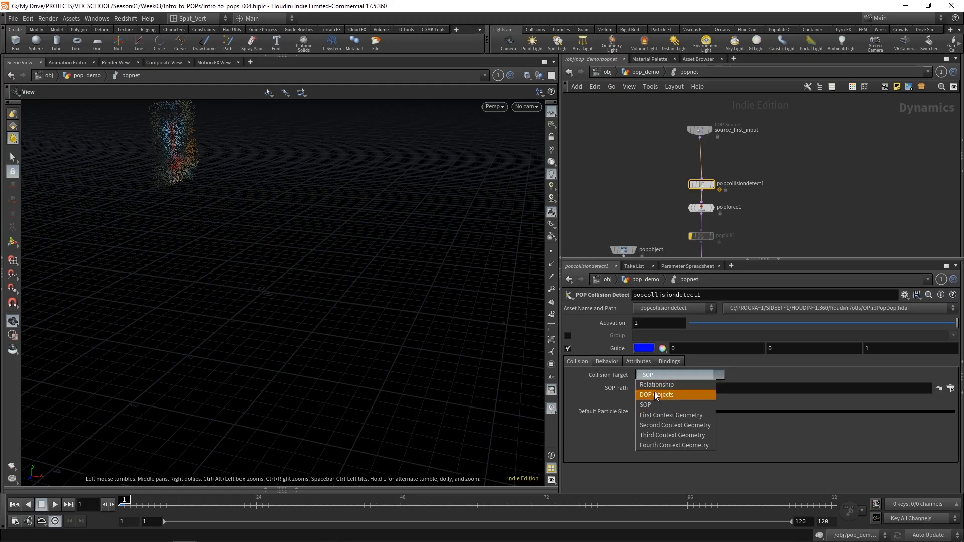
pyautogui.click(673, 426)
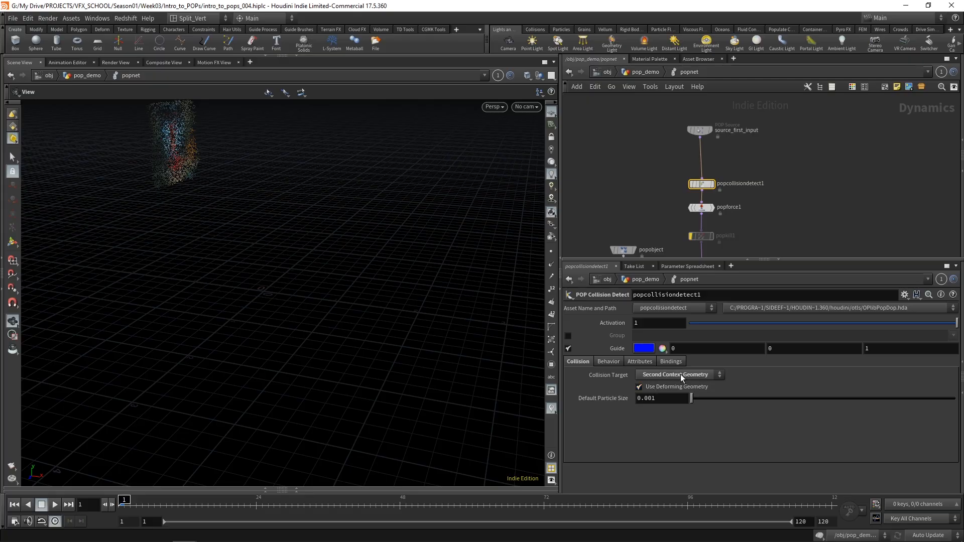
pyautogui.click(674, 362)
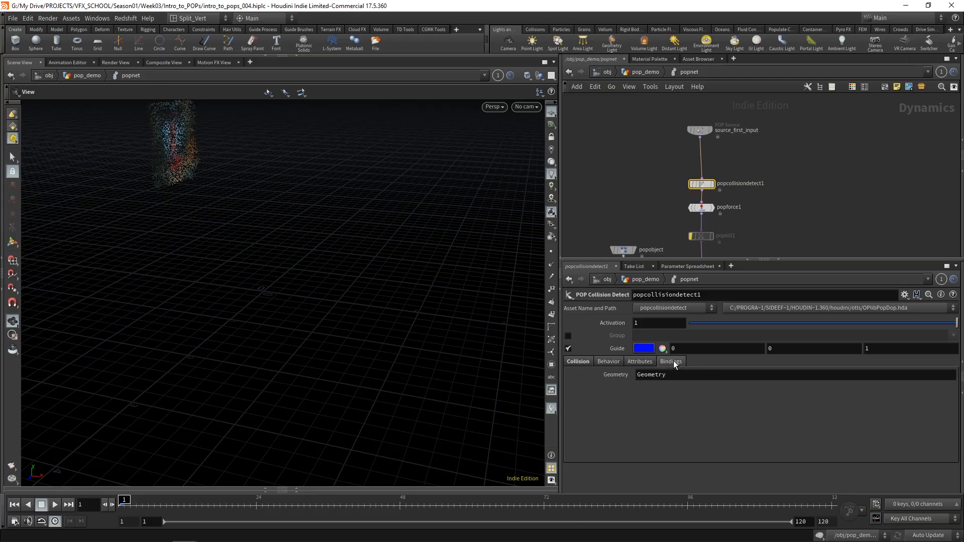
pyautogui.click(576, 362)
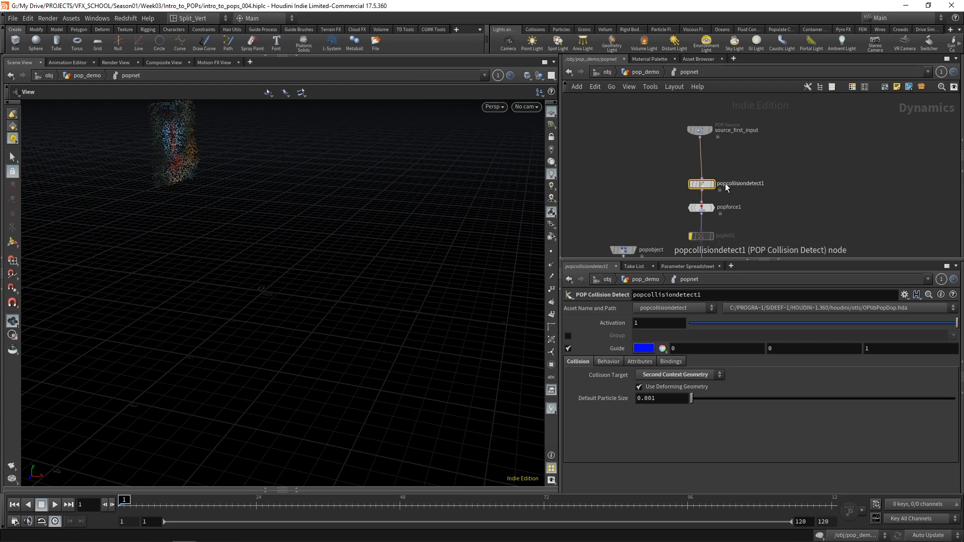
# Try previewing the simulation with popcollisiondetect1 as the displayed node, and restore the display to the output node
pyautogui.click(713, 184)
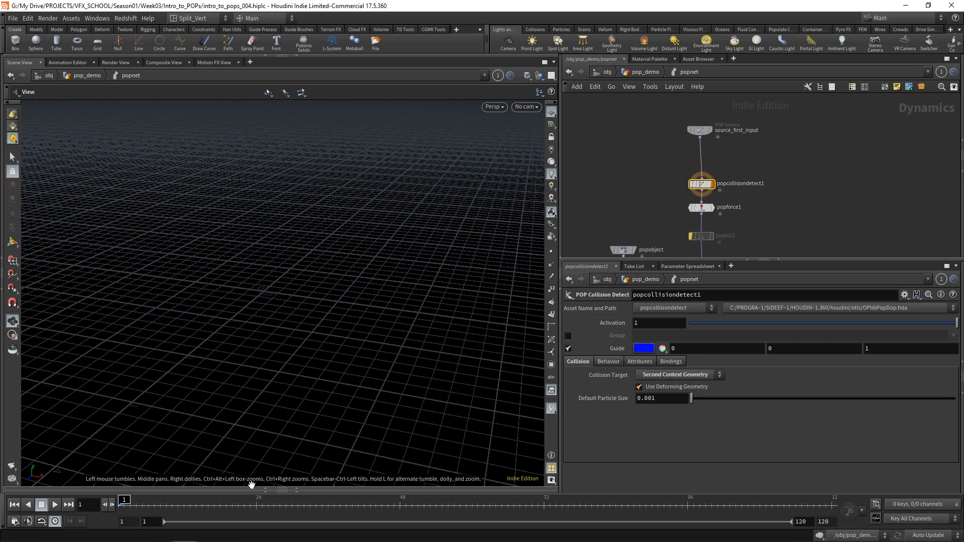
pyautogui.moveTo(124, 503); pyautogui.dragTo(145, 503)
pyautogui.click(15, 505)
pyautogui.moveTo(786, 246); pyautogui.dragTo(772, 137, button='middle')
pyautogui.moveTo(751, 178); pyautogui.dragTo(750, 115, button='middle')
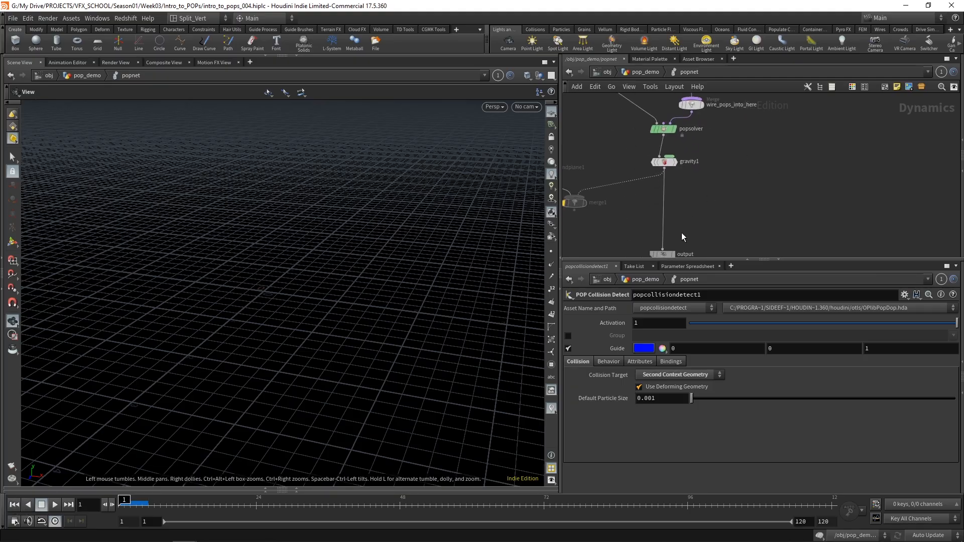
pyautogui.moveTo(684, 231); pyautogui.dragTo(695, 197, button='middle')
pyautogui.click(683, 222)
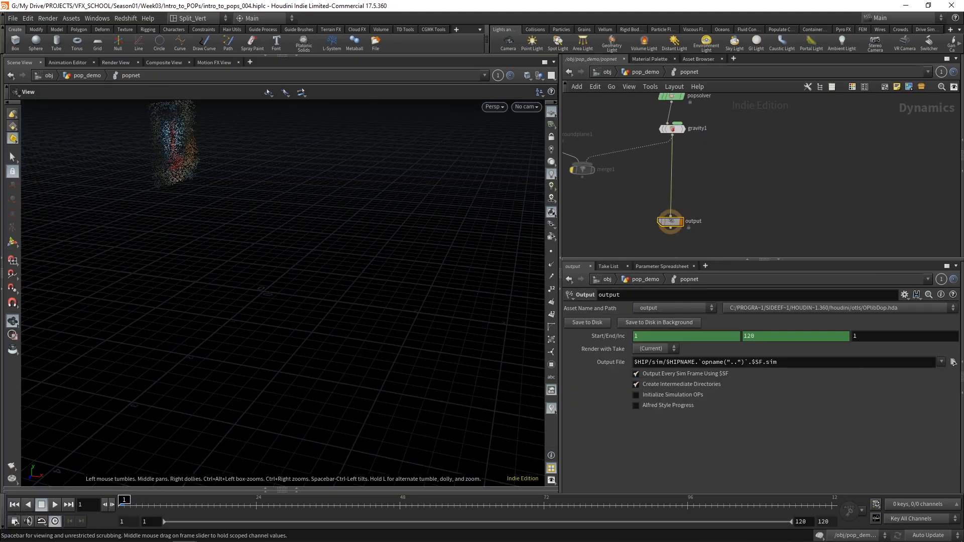
# Scrub the simulation to frame 15 and examine how the particles react to the pig head collision
pyautogui.moveTo(120, 502); pyautogui.dragTo(202, 501)
pyautogui.moveTo(271, 301); pyautogui.dragTo(278, 283)
pyautogui.moveTo(713, 192); pyautogui.dragTo(706, 238, button='middle')
pyautogui.moveTo(749, 146)
pyautogui.mouseDown(button='middle')
pyautogui.moveTo(731, 238)
pyautogui.moveTo(761, 149)
pyautogui.moveTo(760, 186)
pyautogui.mouseUp(button='middle')
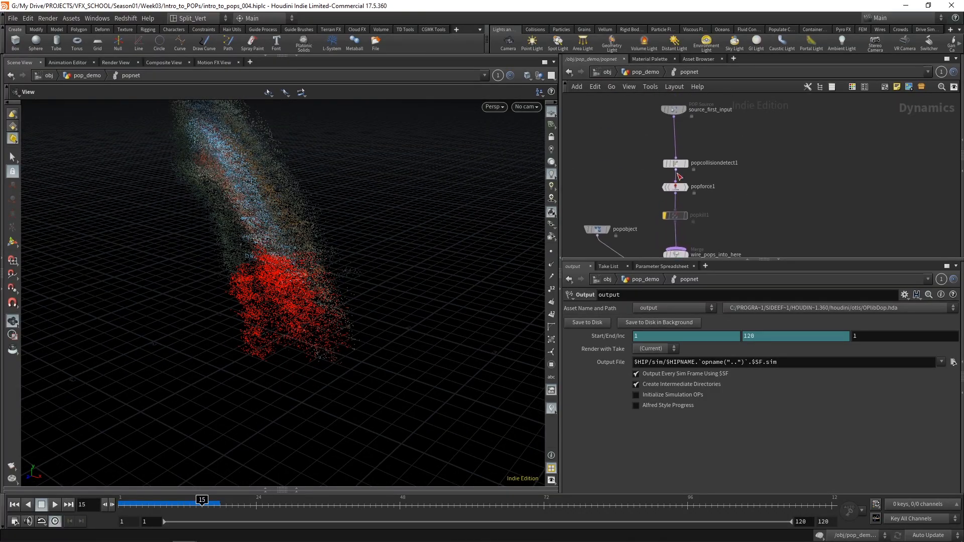
# Examine popcollisiondetect1's behavior settings and play the simulation from frame 1 to review the coloured hits, returning to the start
pyautogui.click(677, 165)
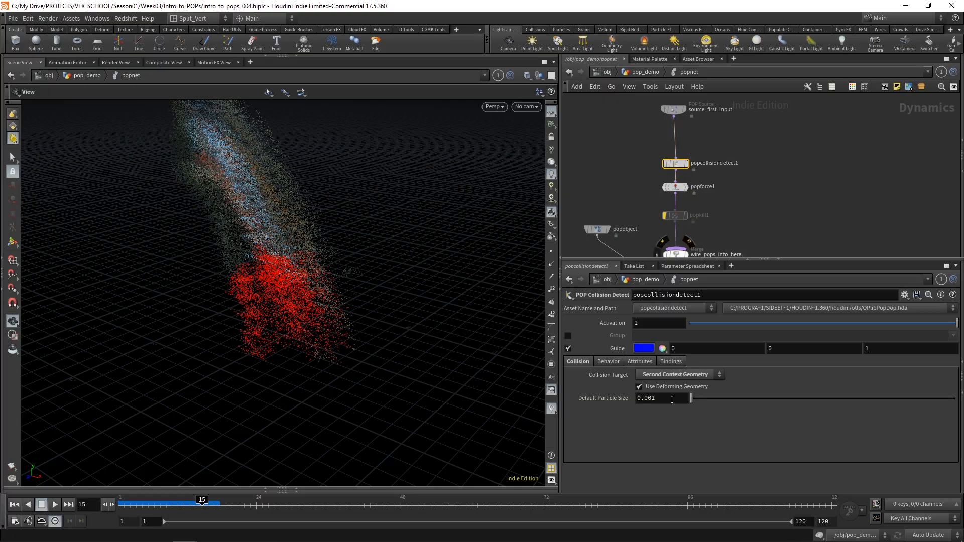
pyautogui.click(611, 361)
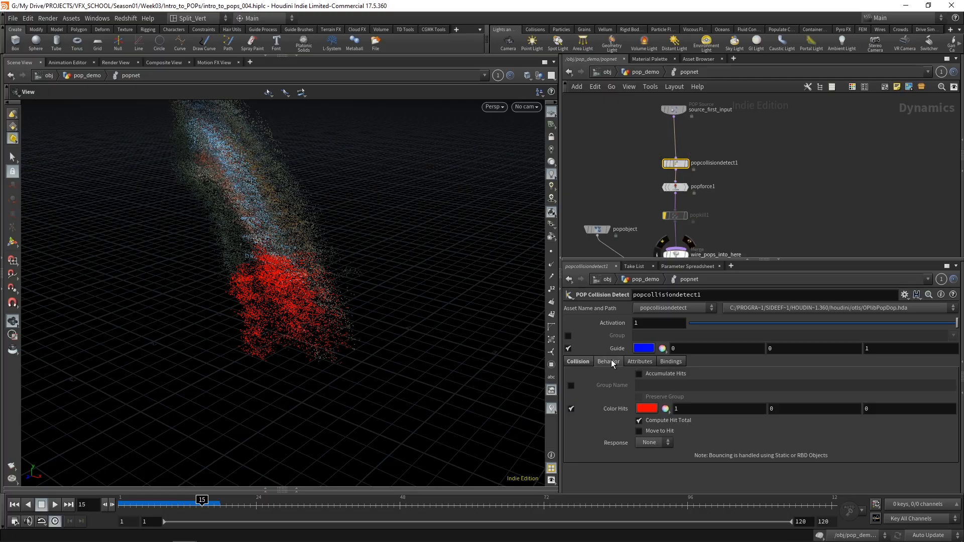
pyautogui.moveTo(274, 279); pyautogui.dragTo(317, 278)
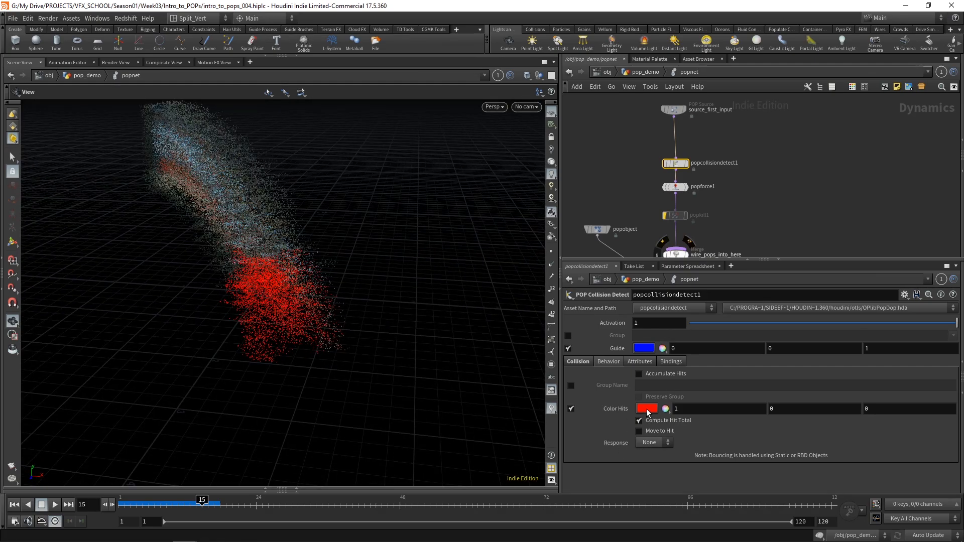
pyautogui.moveTo(219, 515)
pyautogui.mouseDown()
pyautogui.moveTo(141, 504)
pyautogui.moveTo(251, 502)
pyautogui.moveTo(138, 502)
pyautogui.moveTo(294, 501)
pyautogui.moveTo(135, 500)
pyautogui.moveTo(261, 503)
pyautogui.moveTo(155, 502)
pyautogui.moveTo(226, 503)
pyautogui.mouseUp()
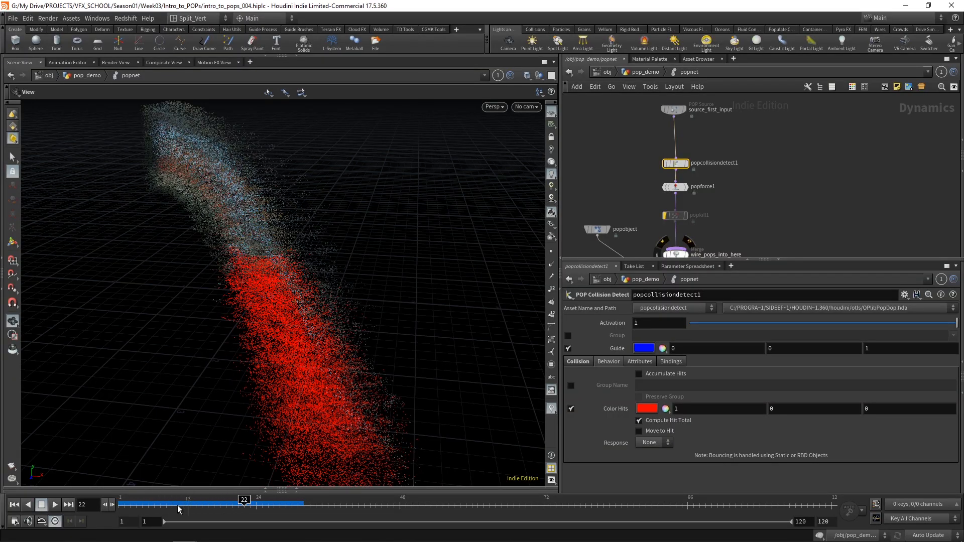
pyautogui.click(14, 504)
pyautogui.click(53, 505)
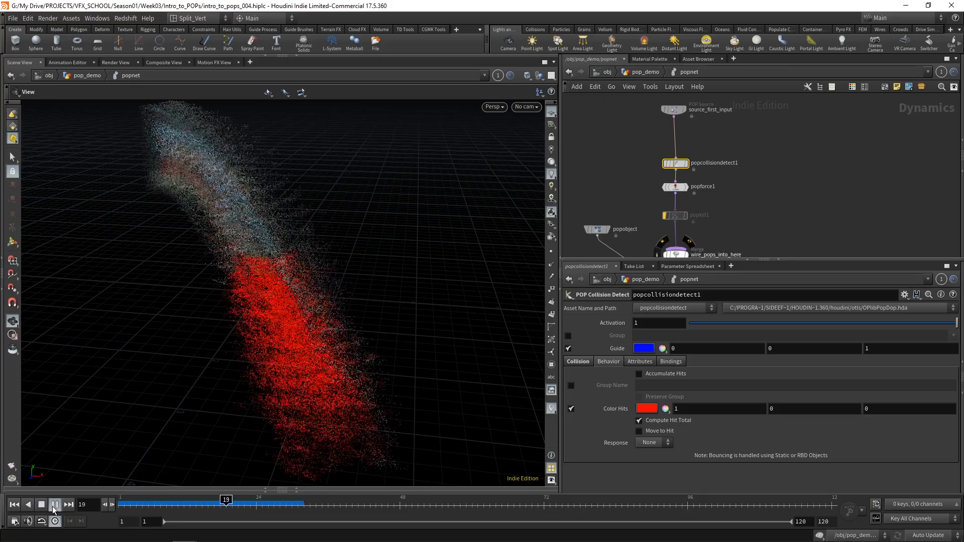
pyautogui.click(41, 505)
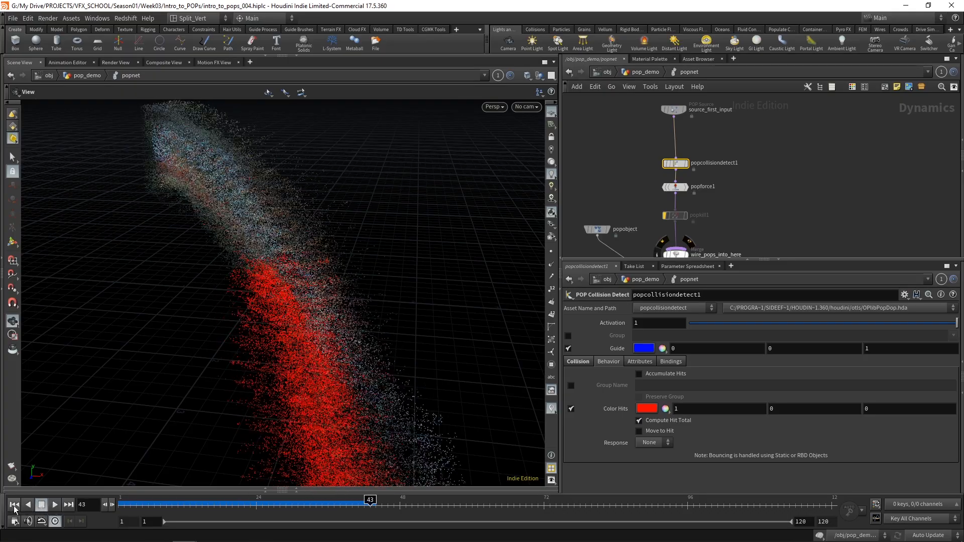
pyautogui.click(14, 505)
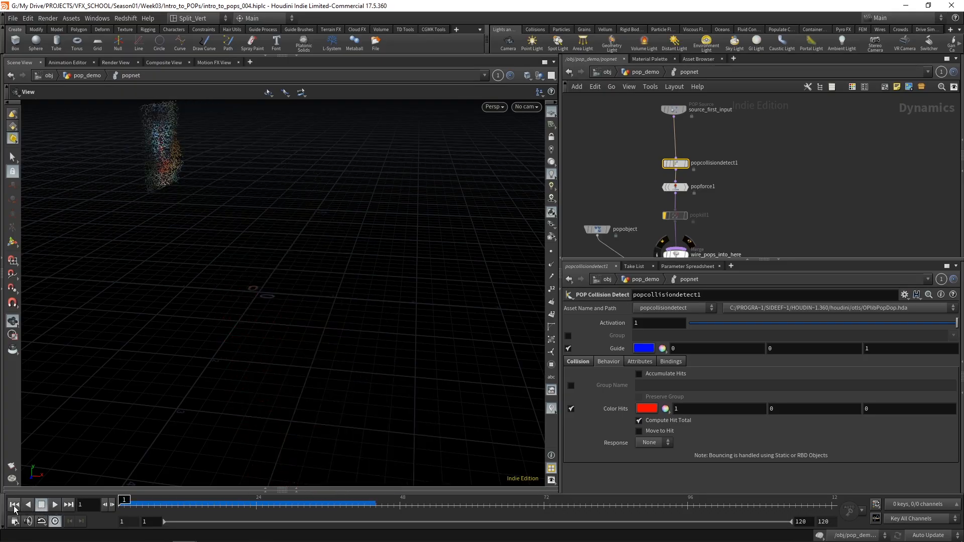
# Try the Die response on popcollisiondetect1 and scrub the simulation, ending back at frame 1
pyautogui.click(660, 444)
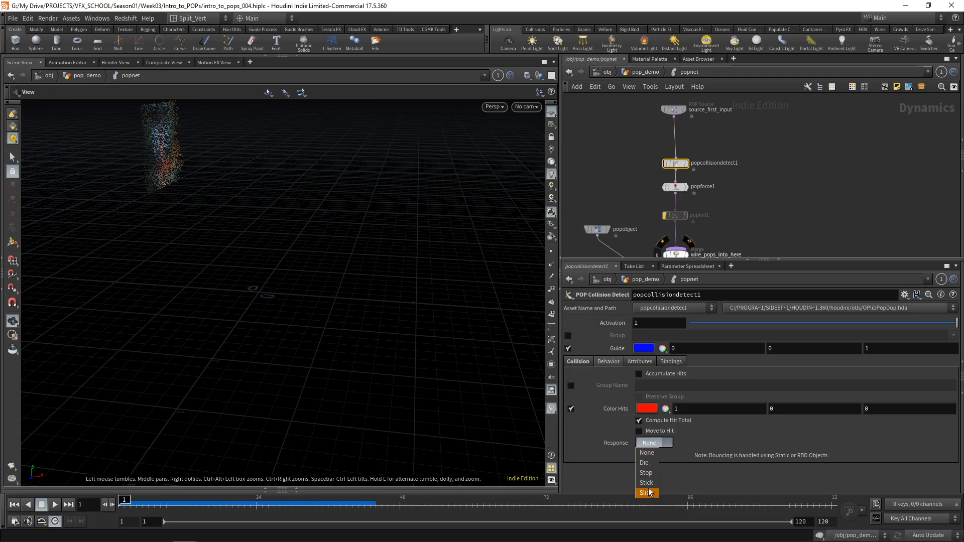
pyautogui.click(645, 462)
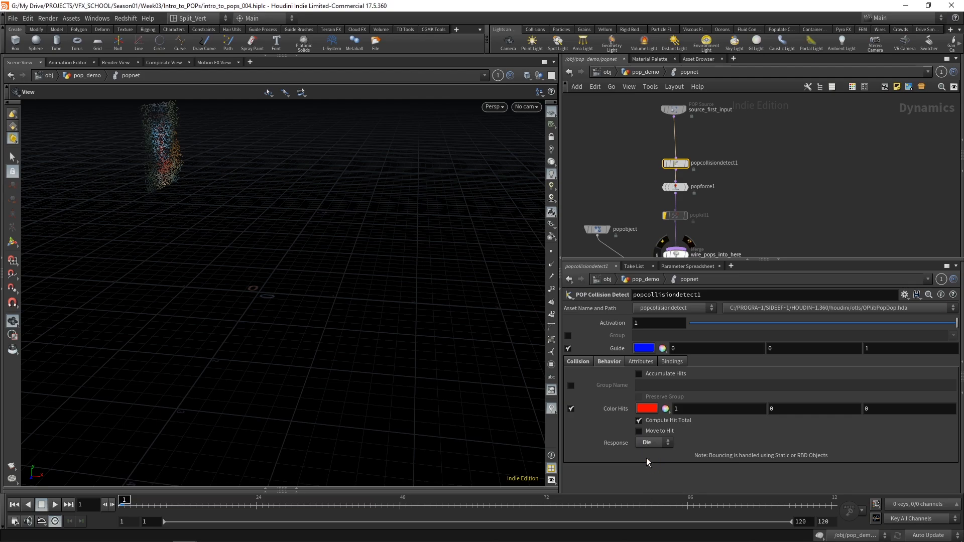
pyautogui.moveTo(126, 498)
pyautogui.mouseDown()
pyautogui.moveTo(221, 500)
pyautogui.moveTo(124, 502)
pyautogui.mouseUp()
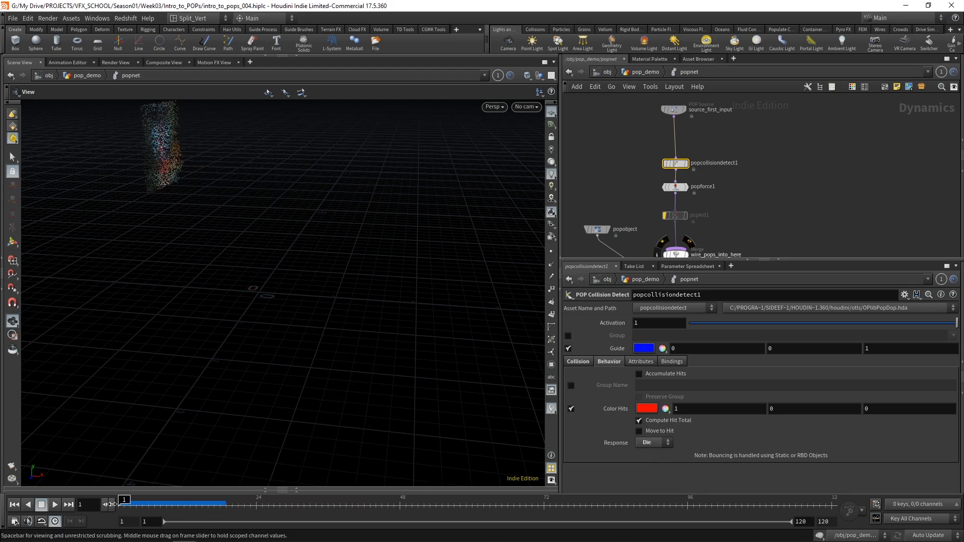
# Try the Stop response on popcollisiondetect1, scrub to frame 23 and inspect the particles around the pig head up close
pyautogui.click(644, 443)
pyautogui.click(646, 472)
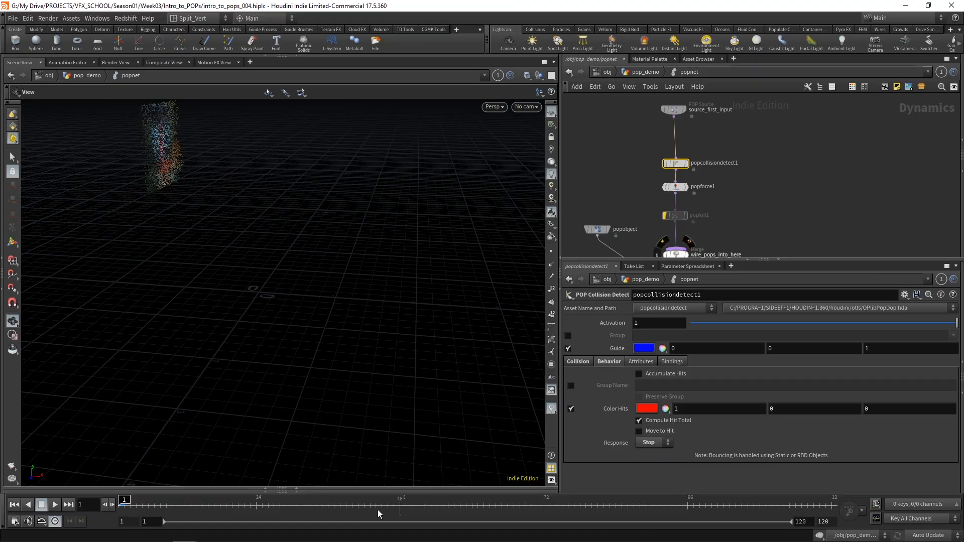
pyautogui.moveTo(137, 503); pyautogui.dragTo(253, 509)
pyautogui.moveTo(302, 357); pyautogui.dragTo(291, 342)
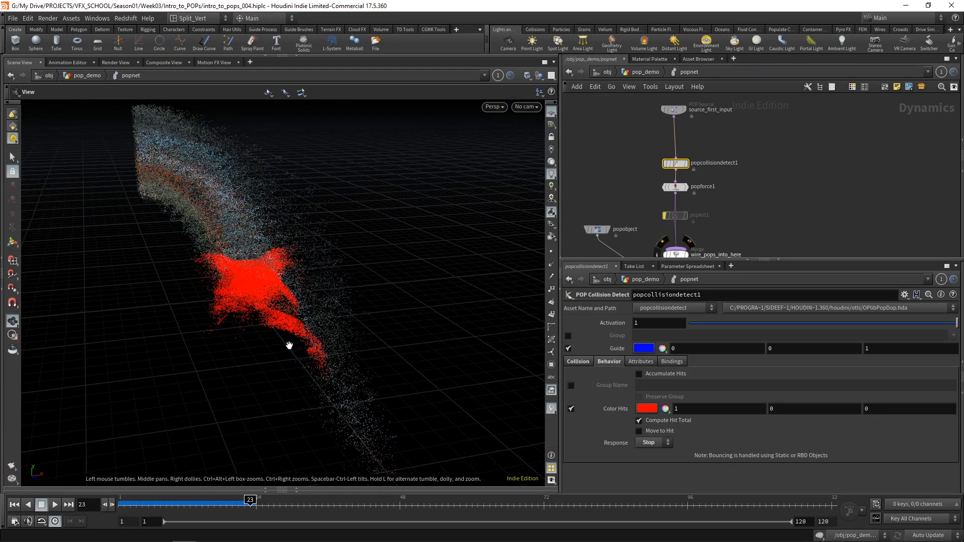
pyautogui.moveTo(291, 342); pyautogui.dragTo(238, 269, button='right')
pyautogui.moveTo(238, 269); pyautogui.dragTo(227, 202)
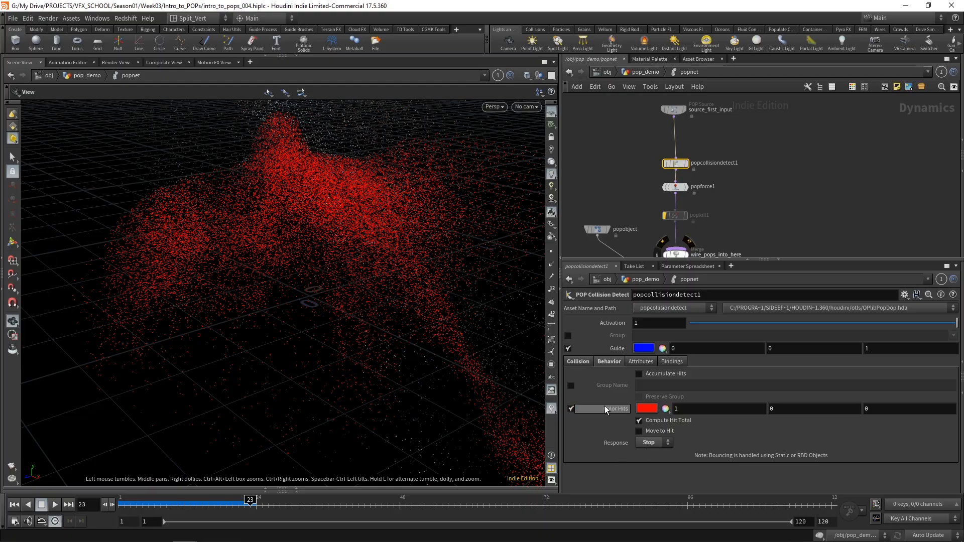
# Try Move to Hit on popcollisiondetect1 and scrub the simulation from frame 1 to 31 to inspect the particles
pyautogui.click(654, 432)
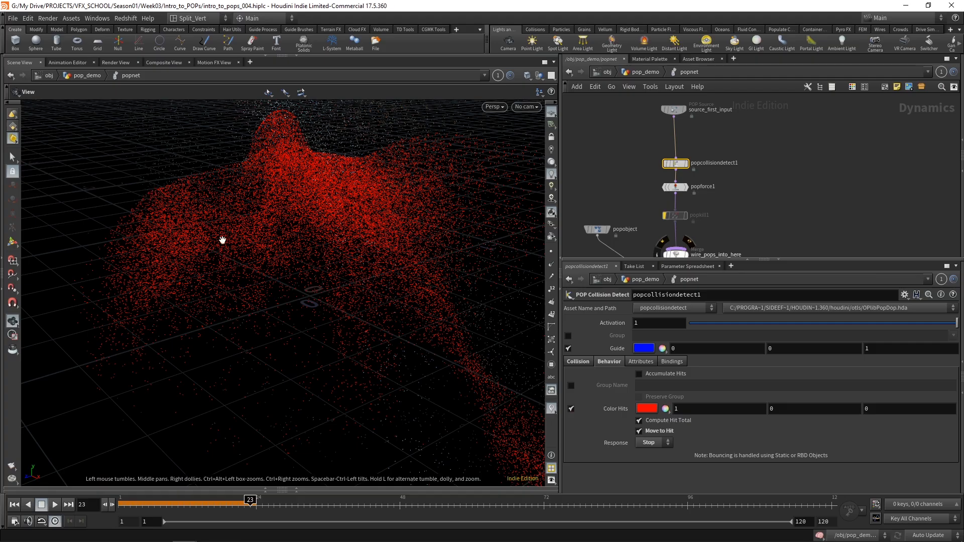
pyautogui.click(122, 502)
pyautogui.moveTo(124, 501); pyautogui.dragTo(298, 506)
pyautogui.moveTo(226, 211); pyautogui.dragTo(224, 331)
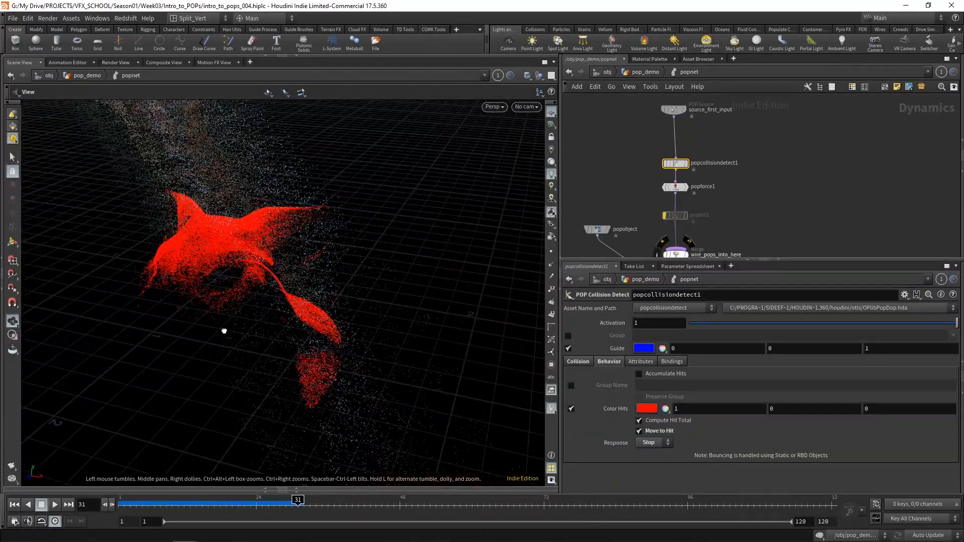
# Turn off Move to Hit, try the Stick response and scrub the simulation, ending back at frame 1
pyautogui.click(661, 432)
pyautogui.click(656, 443)
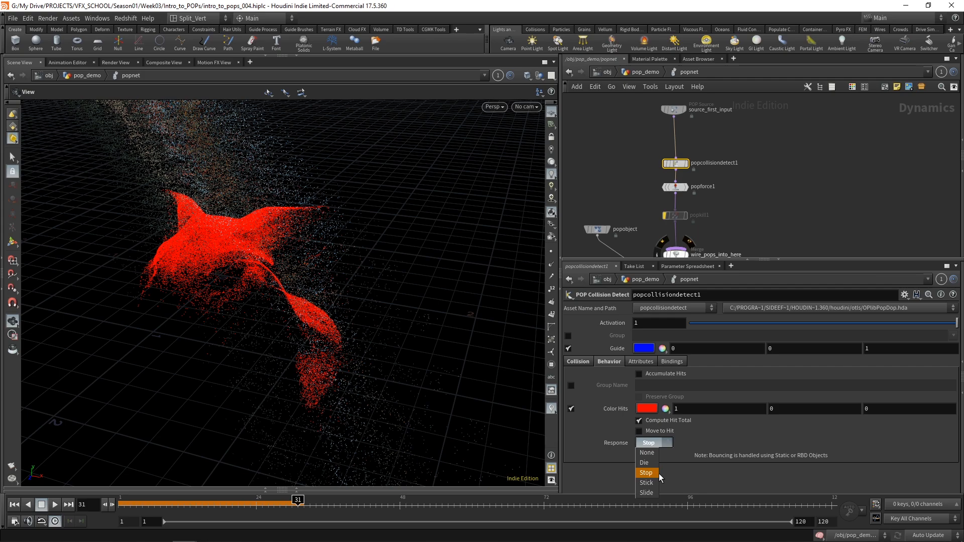
pyautogui.click(648, 483)
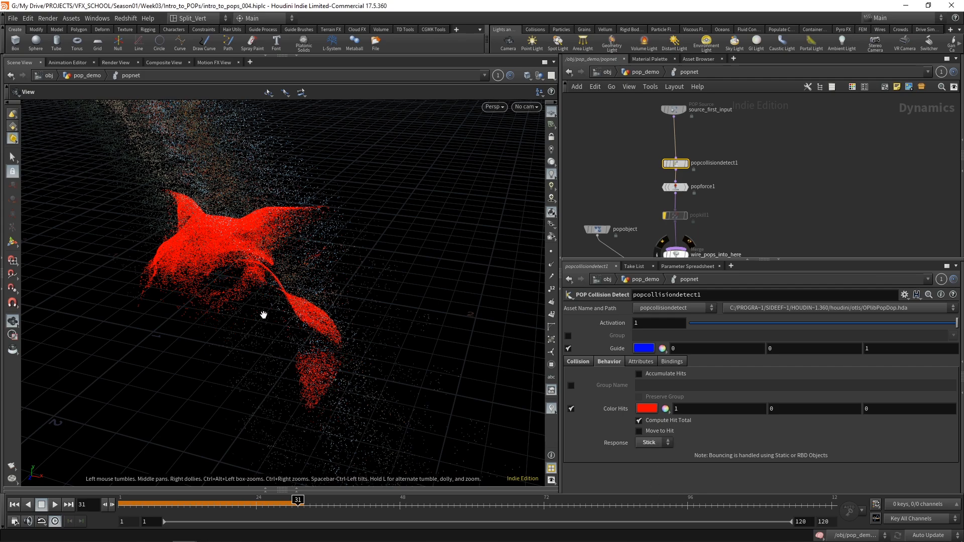
pyautogui.moveTo(269, 308); pyautogui.dragTo(196, 231)
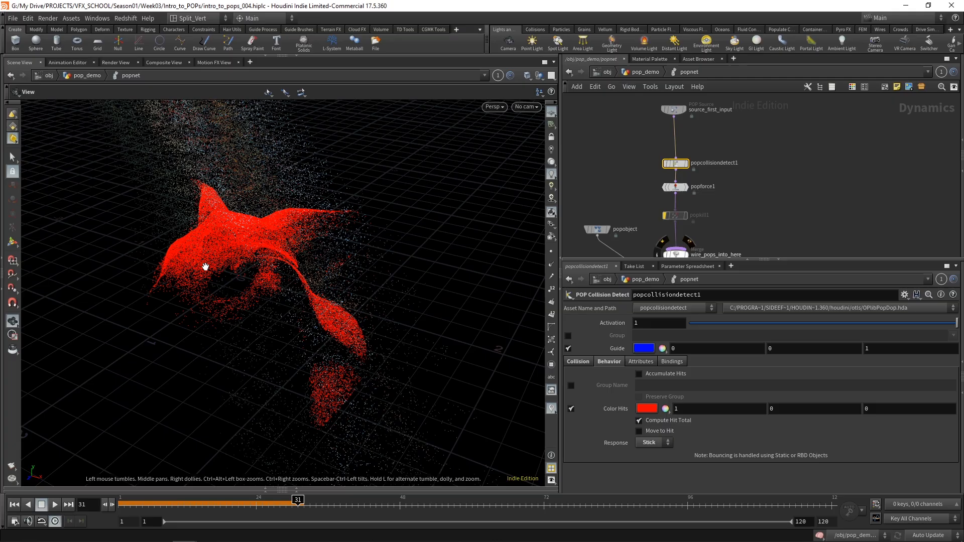
pyautogui.moveTo(221, 504); pyautogui.dragTo(98, 510)
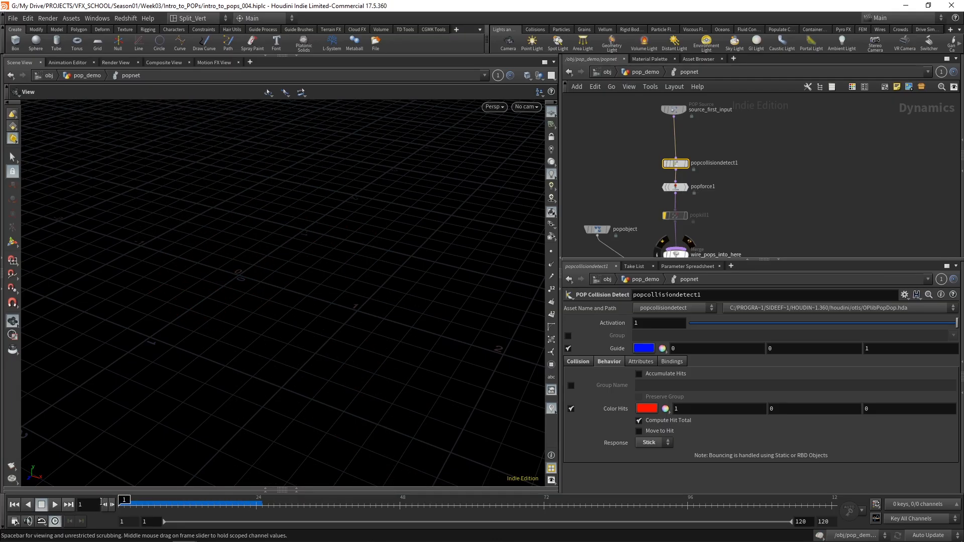
# At object level, animate testgeometry_pighead1 by setting its Y rotation to $F*5, and scrub to check the spin
pyautogui.click(637, 72)
pyautogui.click(606, 72)
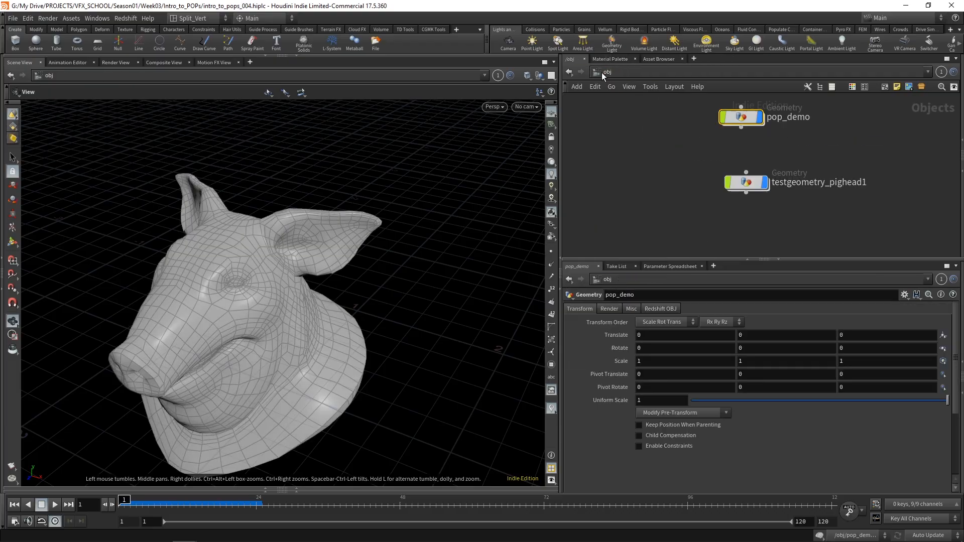
pyautogui.click(747, 184)
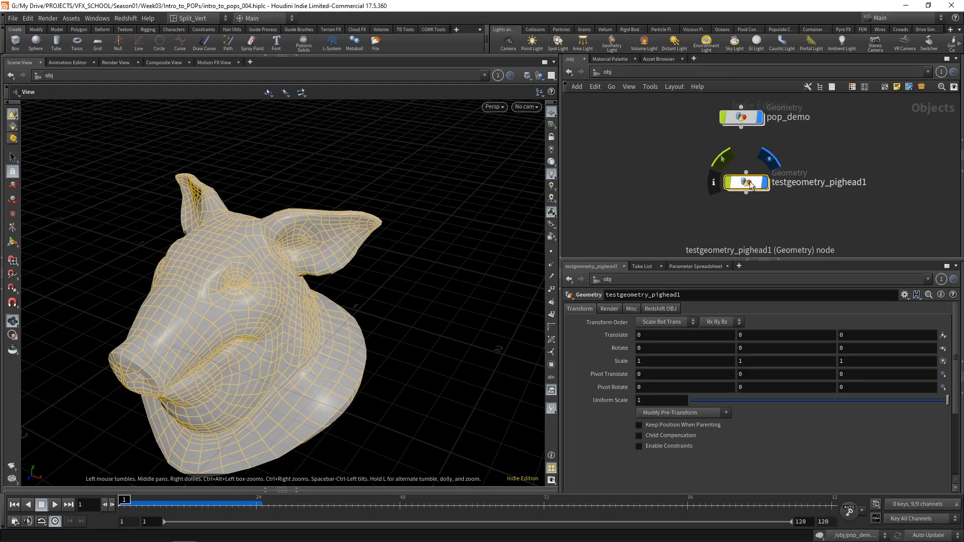
pyautogui.doubleClick(748, 182)
pyautogui.click(607, 72)
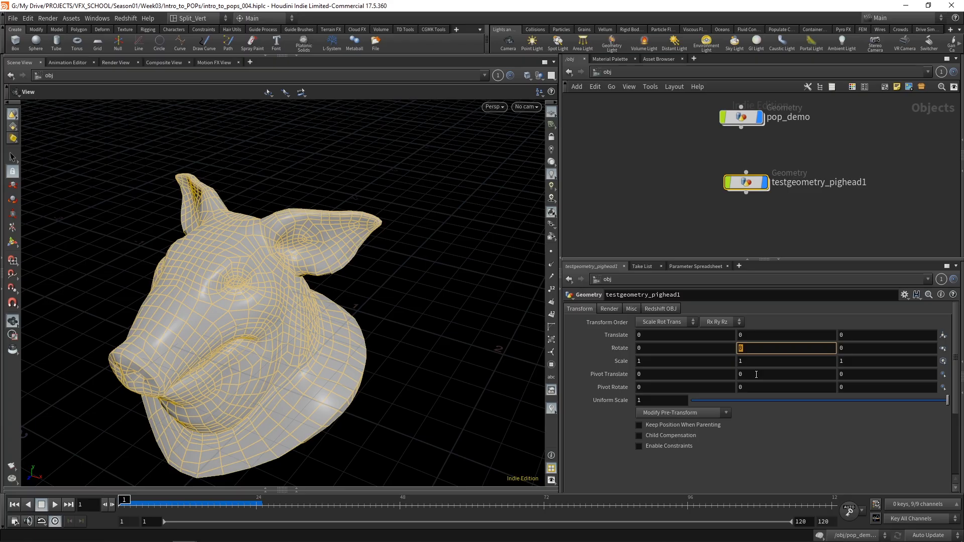
pyautogui.write('$F*5')
pyautogui.press('Return')
pyautogui.moveTo(170, 505); pyautogui.dragTo(88, 501)
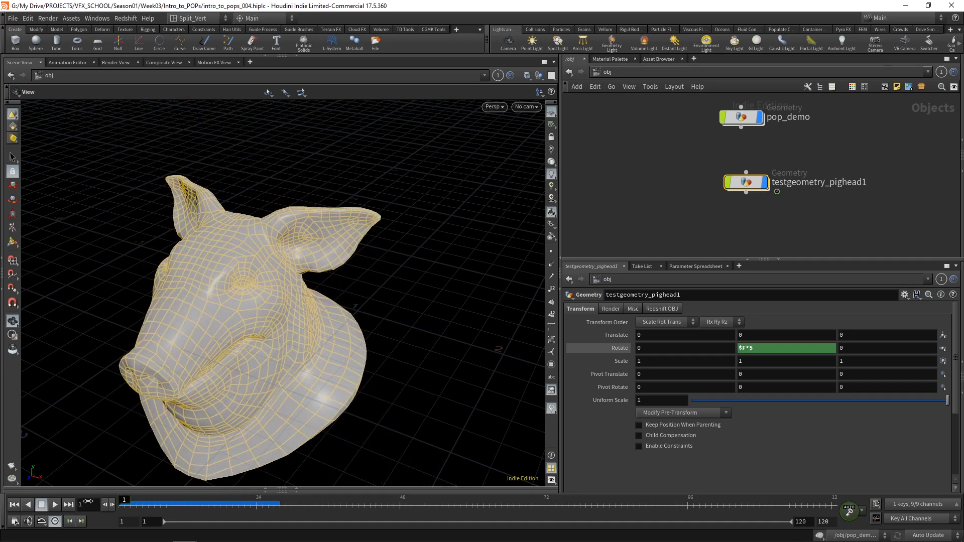
# Inside pop_demo, set object_merge1's Transform to Into This Object, check the animated pig head and return to frame 1
pyautogui.doubleClick(751, 120)
pyautogui.click(782, 130)
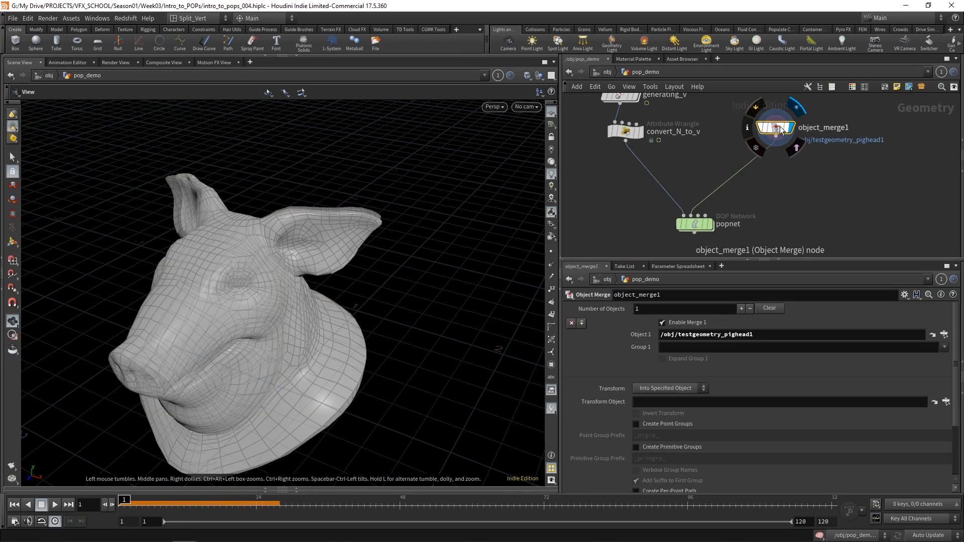
pyautogui.click(649, 387)
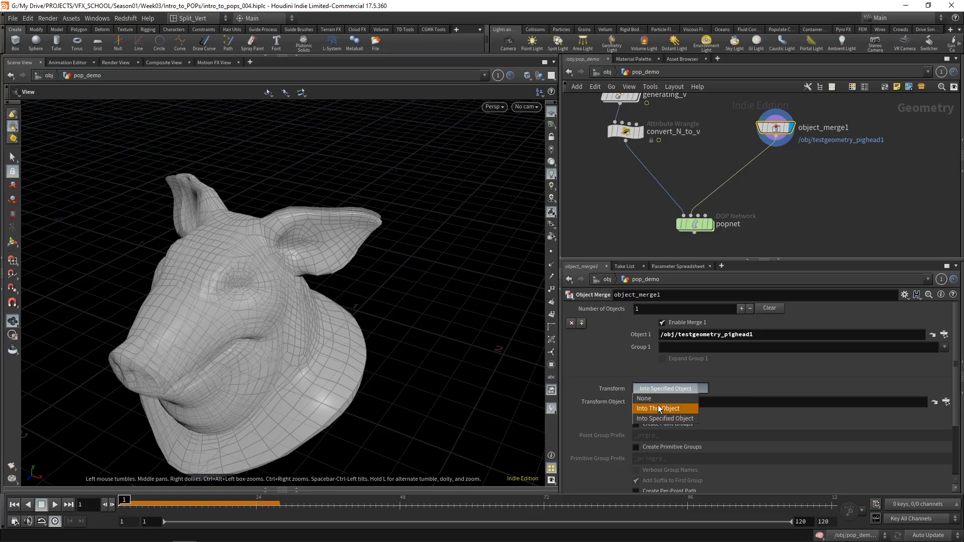
pyautogui.click(658, 405)
pyautogui.moveTo(137, 502)
pyautogui.mouseDown()
pyautogui.moveTo(213, 501)
pyautogui.moveTo(123, 502)
pyautogui.mouseUp()
pyautogui.click(13, 506)
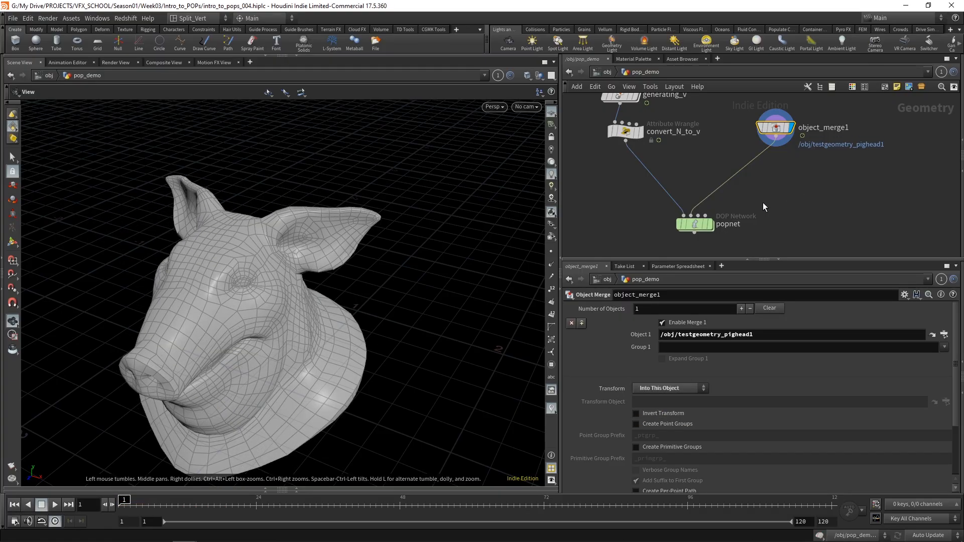
# Inside popnet, turn off Use Deforming Geometry on popcollisiondetect1, scrub to frame 31 against the spinning head and return to frame 1
pyautogui.doubleClick(698, 224)
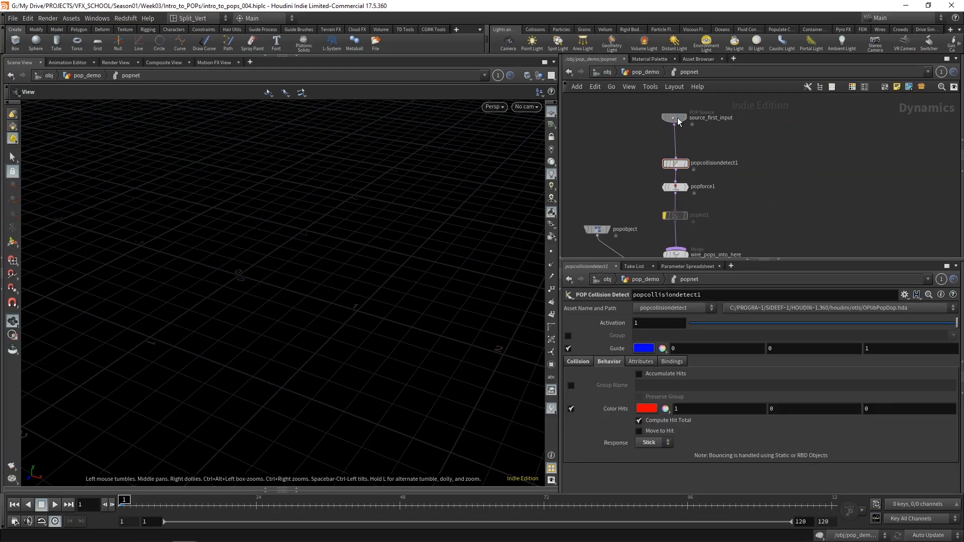
pyautogui.click(578, 362)
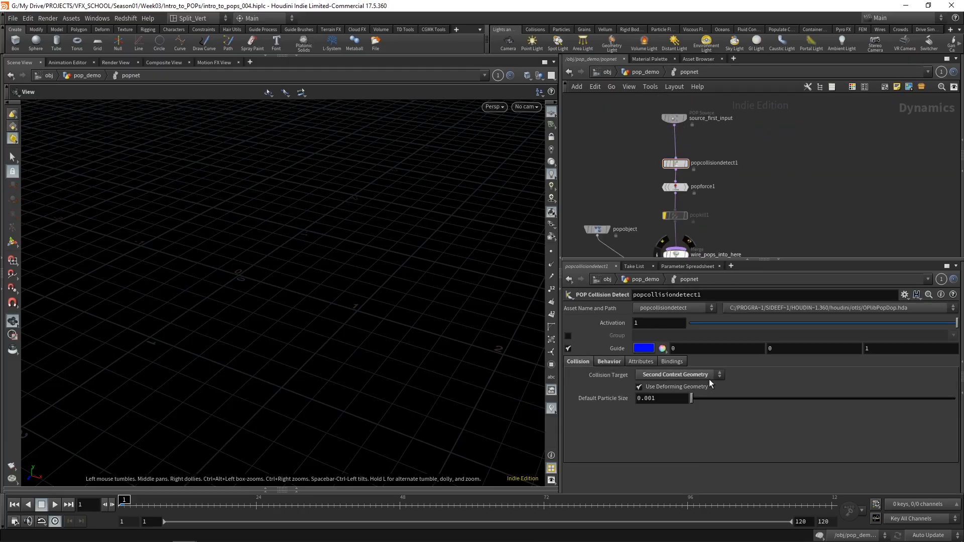
pyautogui.click(648, 387)
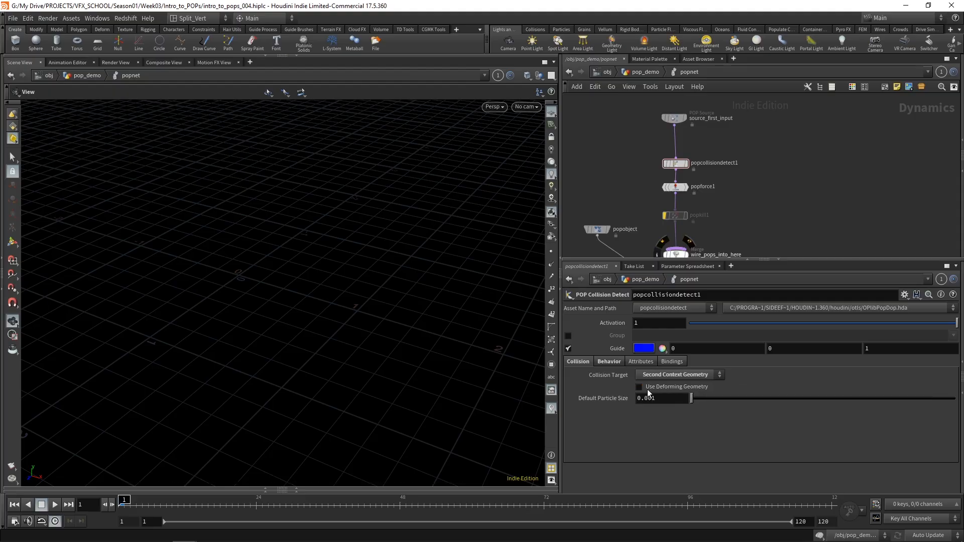
pyautogui.moveTo(123, 501); pyautogui.dragTo(311, 504)
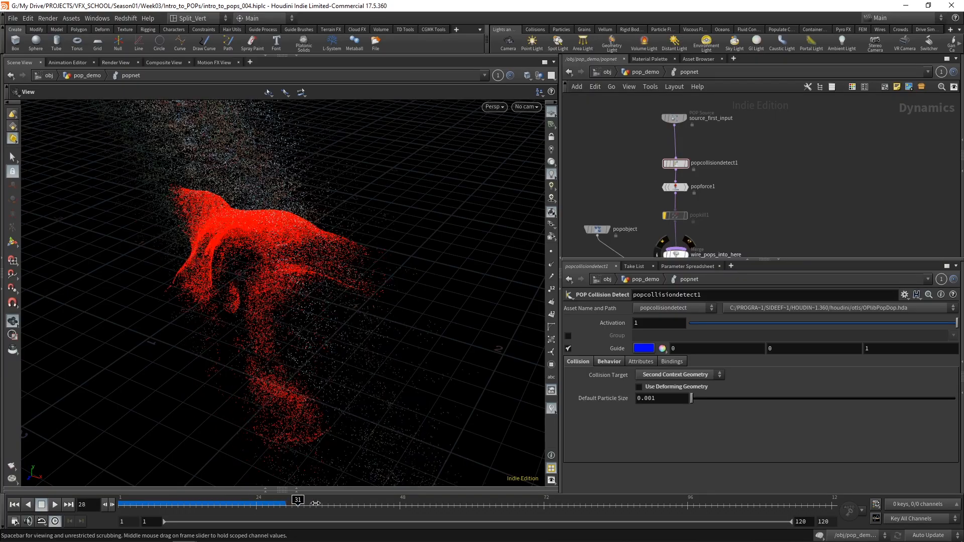
pyautogui.click(143, 502)
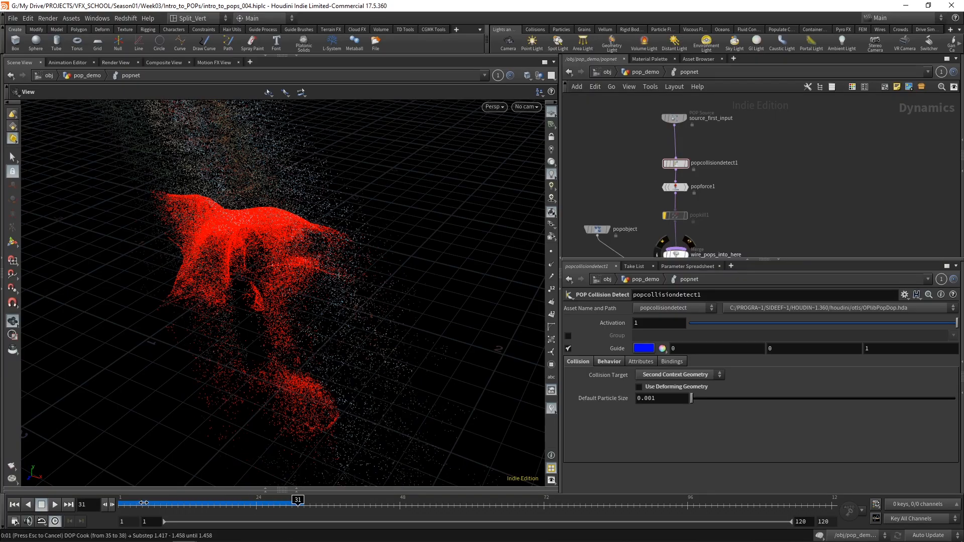
pyautogui.moveTo(140, 502); pyautogui.dragTo(121, 502)
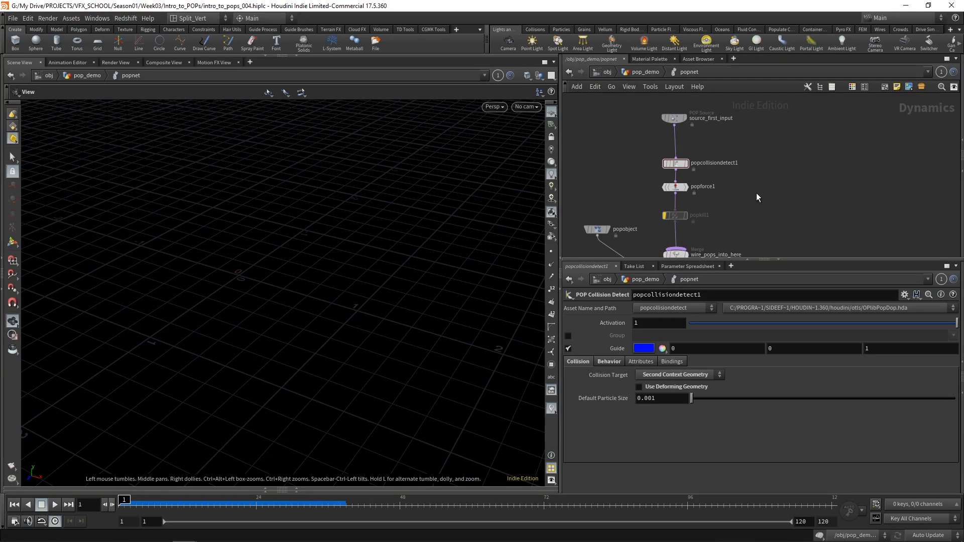
# Switch popcollisiondetect1's Response back to Stop, preview the particles against the rotating pig head and return to frame 1
pyautogui.click(609, 361)
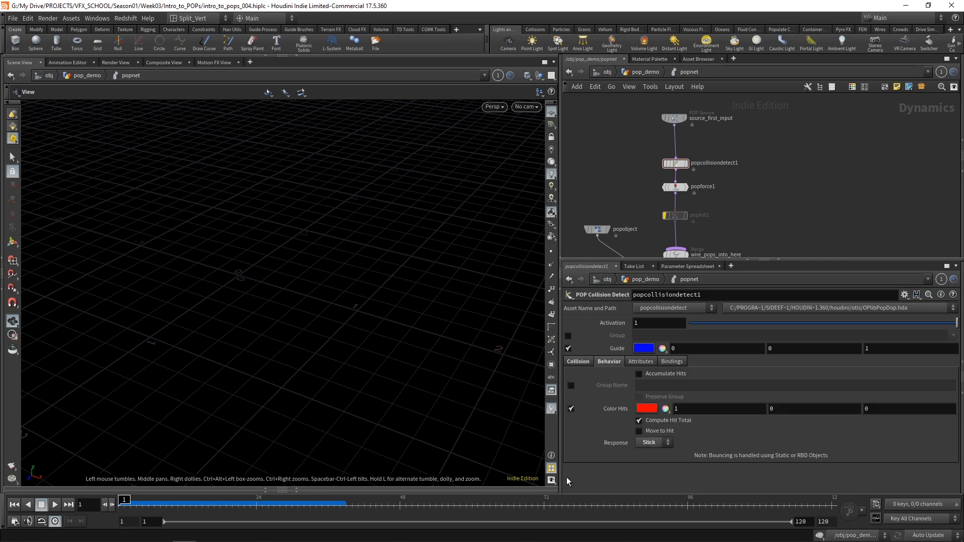
pyautogui.moveTo(125, 503)
pyautogui.mouseDown()
pyautogui.moveTo(233, 501)
pyautogui.moveTo(124, 502)
pyautogui.mouseUp()
pyautogui.click(655, 442)
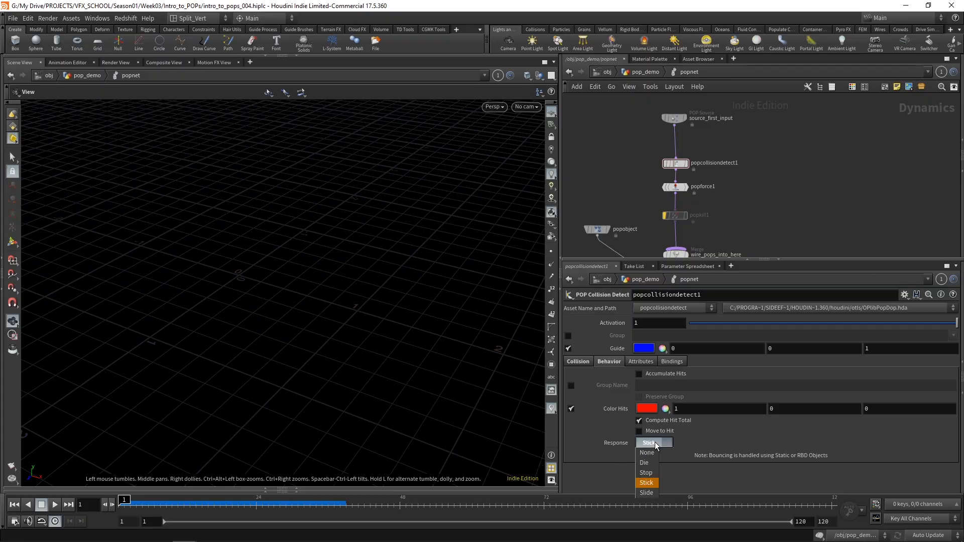
pyautogui.click(648, 472)
pyautogui.moveTo(140, 507); pyautogui.dragTo(304, 505)
pyautogui.moveTo(177, 260)
pyautogui.mouseDown()
pyautogui.moveTo(263, 250)
pyautogui.moveTo(119, 254)
pyautogui.moveTo(190, 263)
pyautogui.mouseUp()
pyautogui.hotkey('ctrl', 'Up')
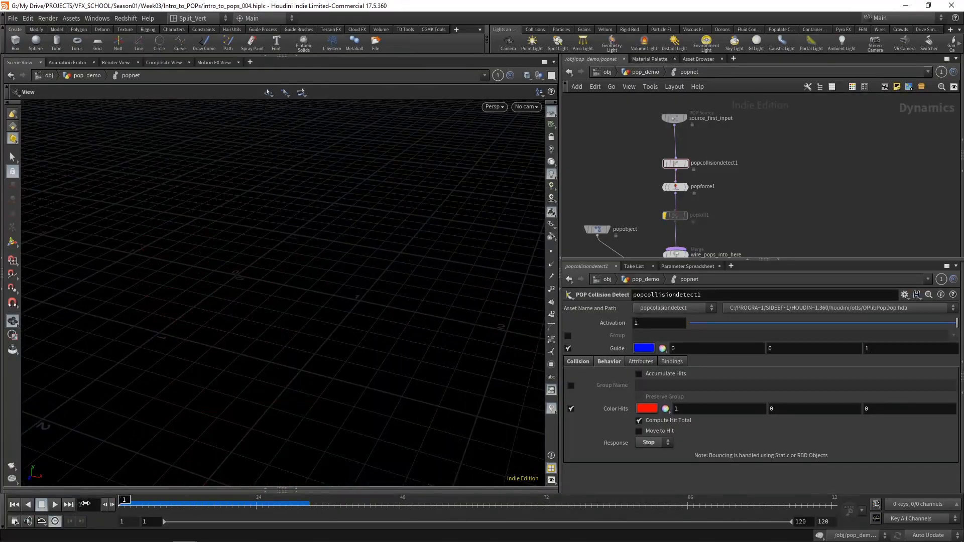
# Set popcollisiondetect1's Response to Slide and scrub to frame 20 to preview particles moving over the rotating head
pyautogui.click(652, 443)
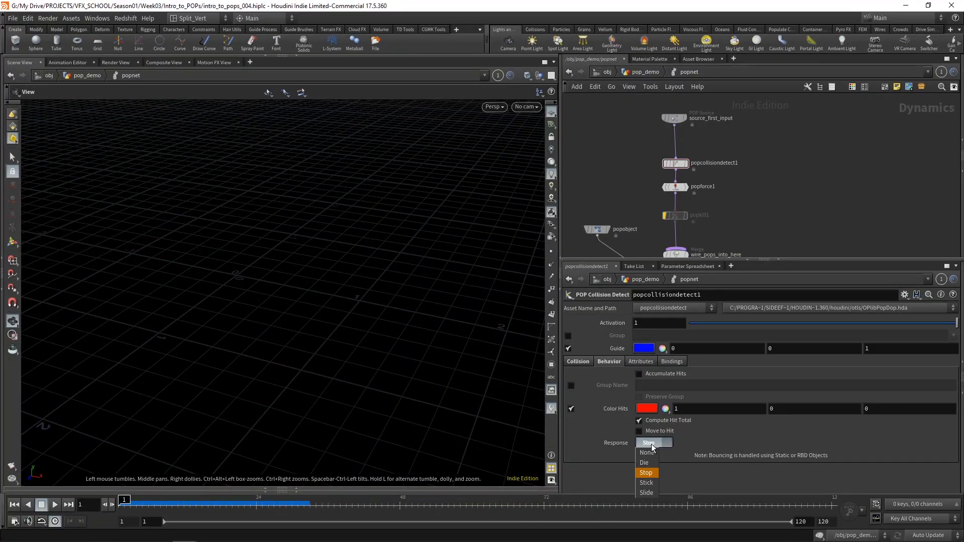
pyautogui.click(649, 493)
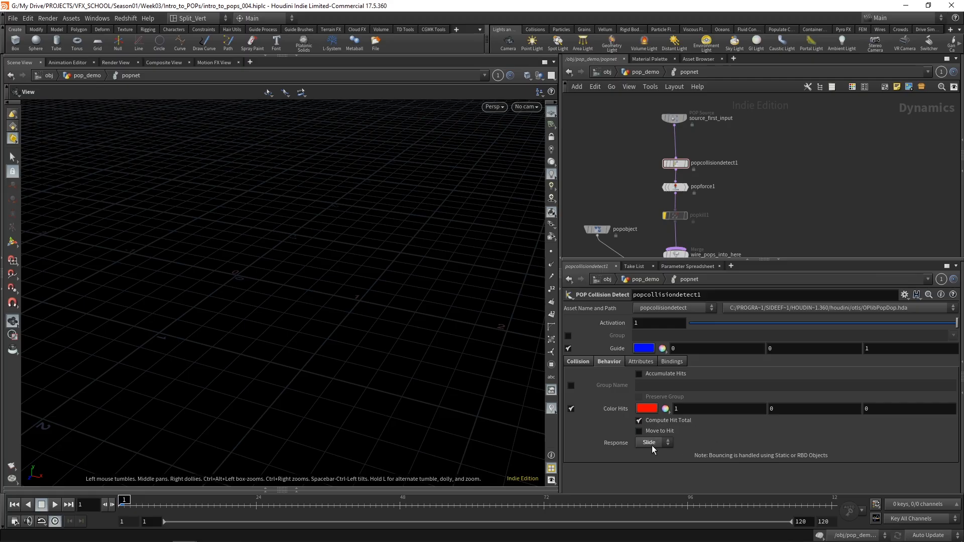
pyautogui.moveTo(127, 503); pyautogui.dragTo(249, 504)
pyautogui.moveTo(352, 261); pyautogui.dragTo(296, 384)
pyautogui.moveTo(240, 504)
pyautogui.mouseDown()
pyautogui.moveTo(329, 503)
pyautogui.moveTo(131, 503)
pyautogui.moveTo(233, 502)
pyautogui.mouseUp()
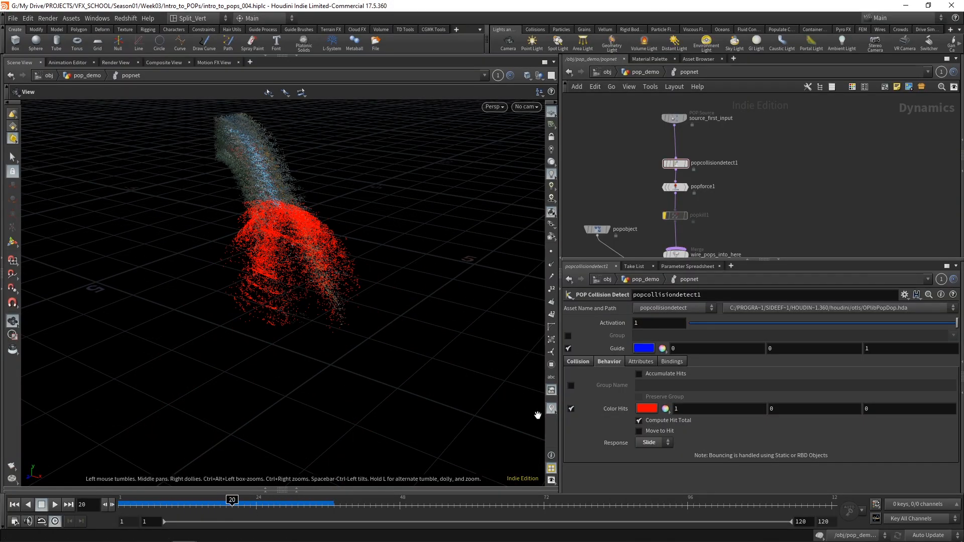
# Disable Color Hits on popcollisiondetect1, scrub the particles in their original colours from several angles and return to frame 1
pyautogui.click(571, 409)
pyautogui.moveTo(158, 502); pyautogui.dragTo(263, 496)
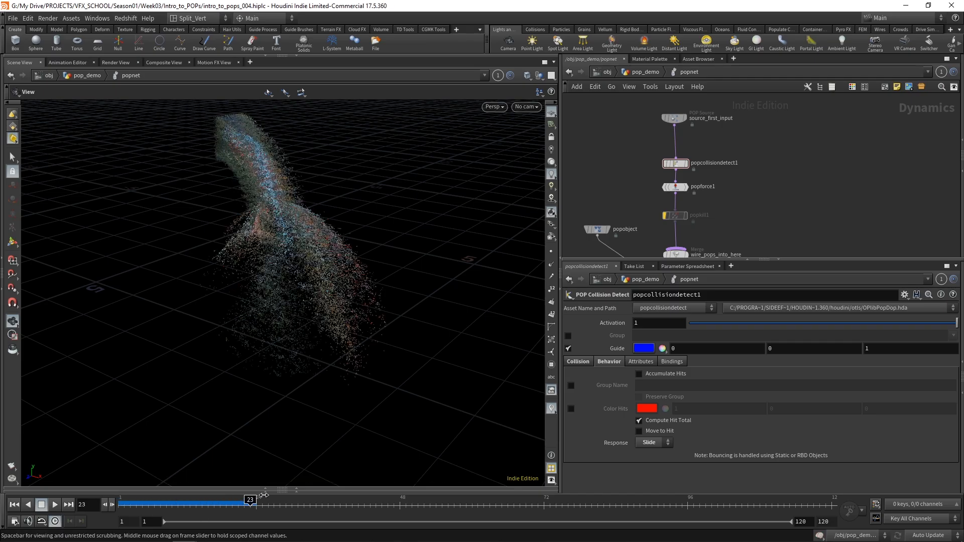
pyautogui.moveTo(267, 239); pyautogui.dragTo(288, 234)
pyautogui.moveTo(288, 235); pyautogui.dragTo(391, 151, button='right')
pyautogui.moveTo(391, 152); pyautogui.dragTo(297, 337)
pyautogui.moveTo(262, 502); pyautogui.dragTo(108, 504)
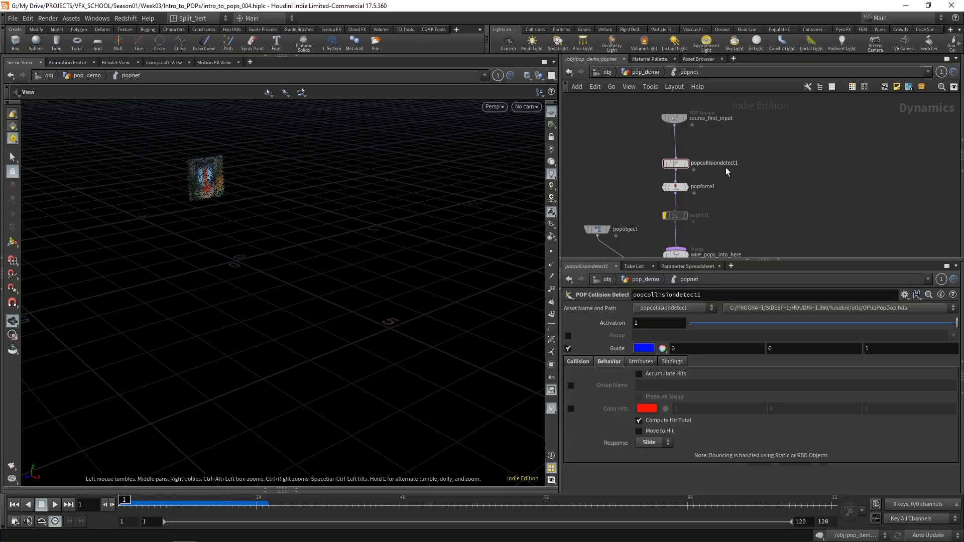